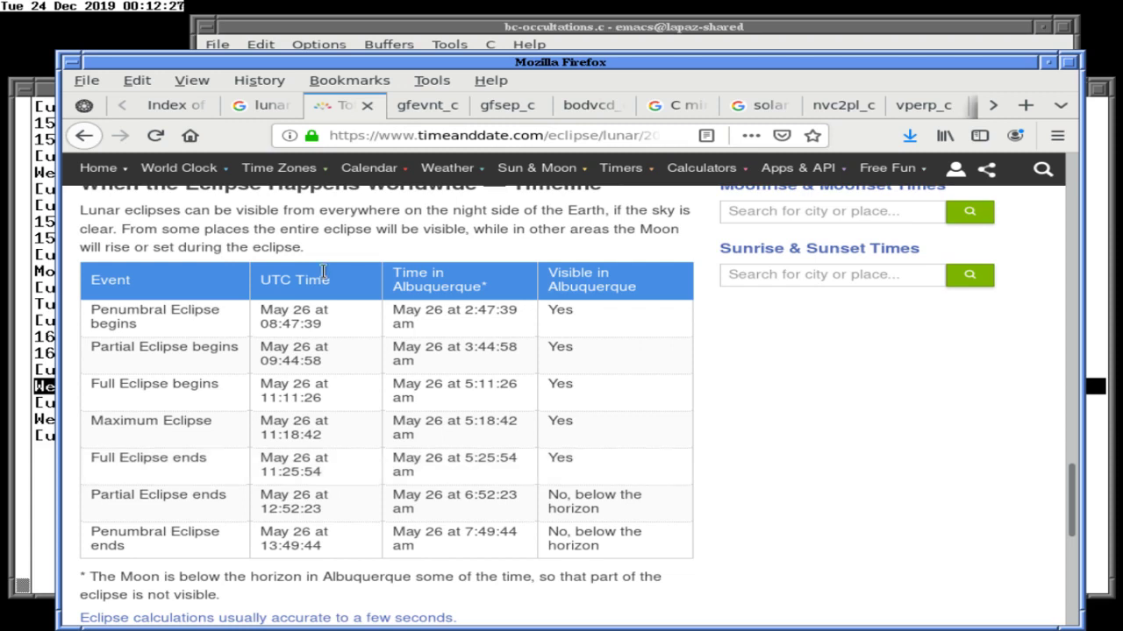
- Switch to the xterm terminal and launch stellarium as a background process
key(alt+Tab)
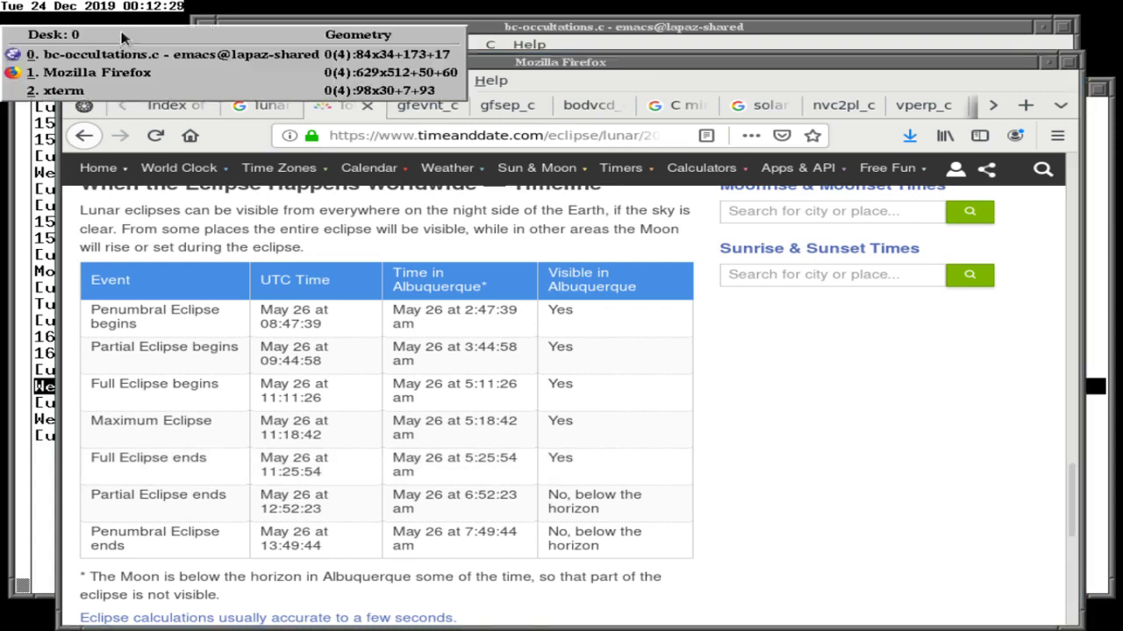
key(alt+Tab)
key(alt+Tab)
key(alt+Tab)
text(stella)
key(Tab)
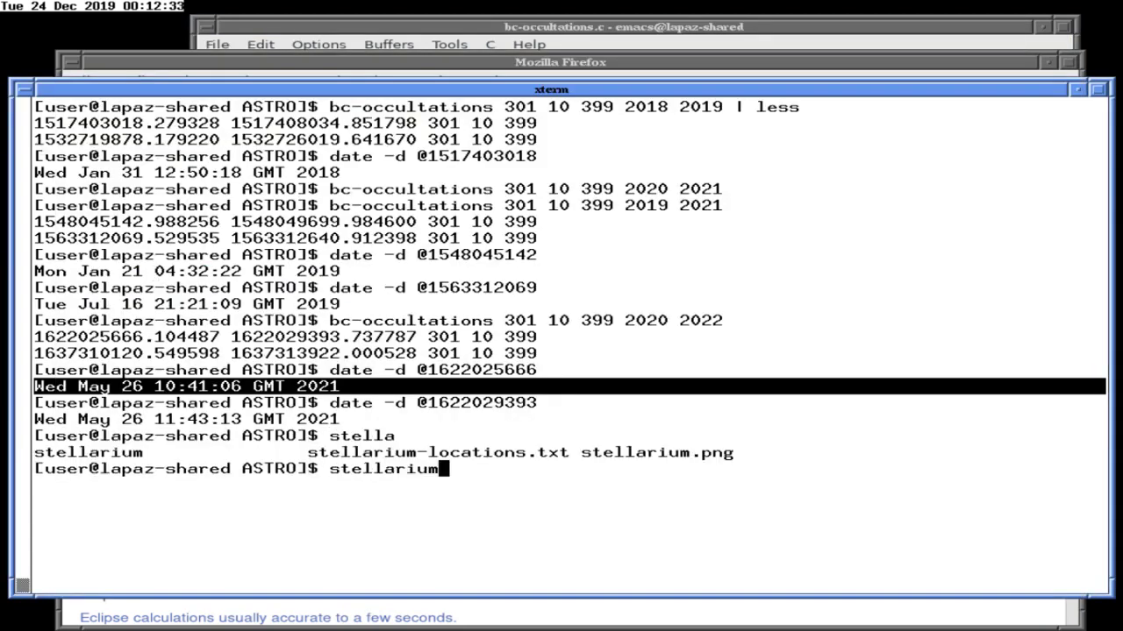
text(&)
key(Return)
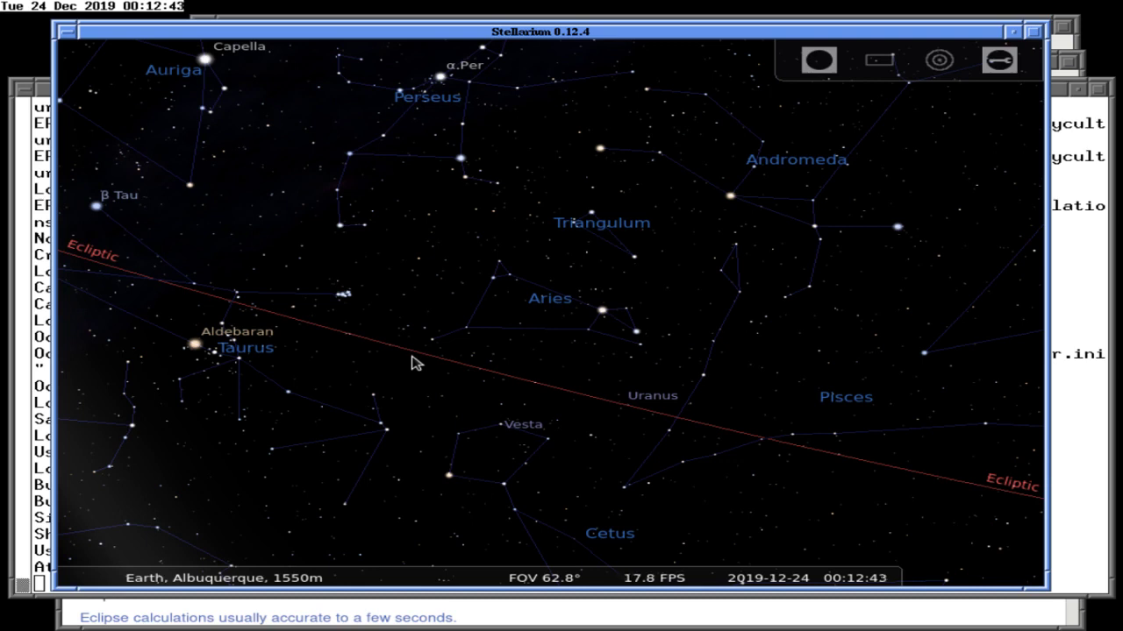
mouse_move(338, 583)
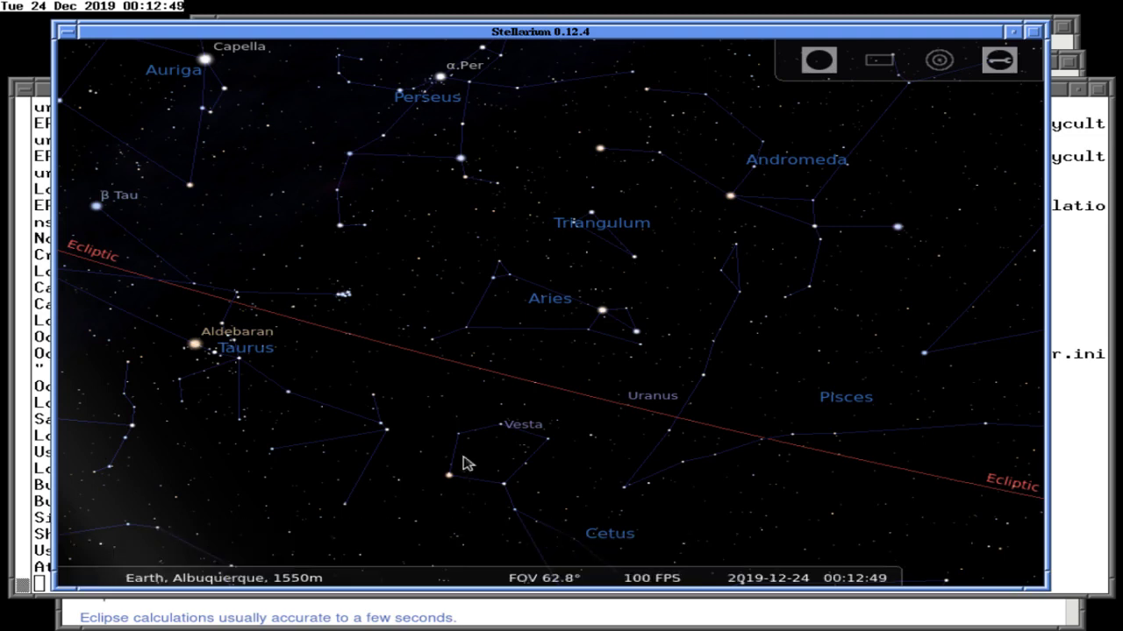
key(F6)
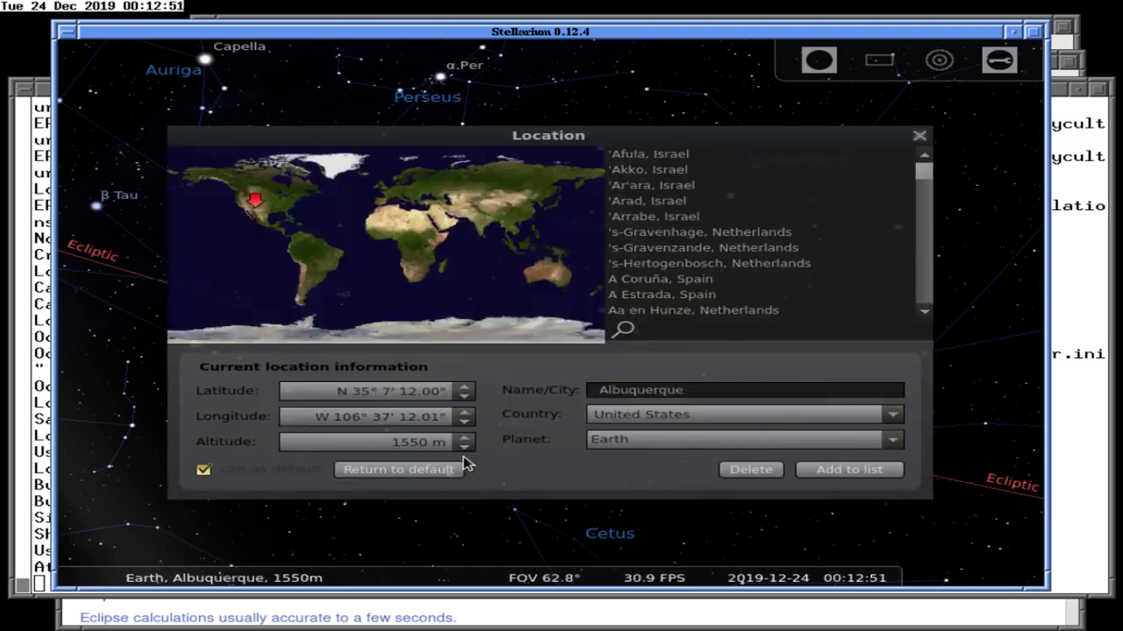
key(F6)
key(F7)
key(F7)
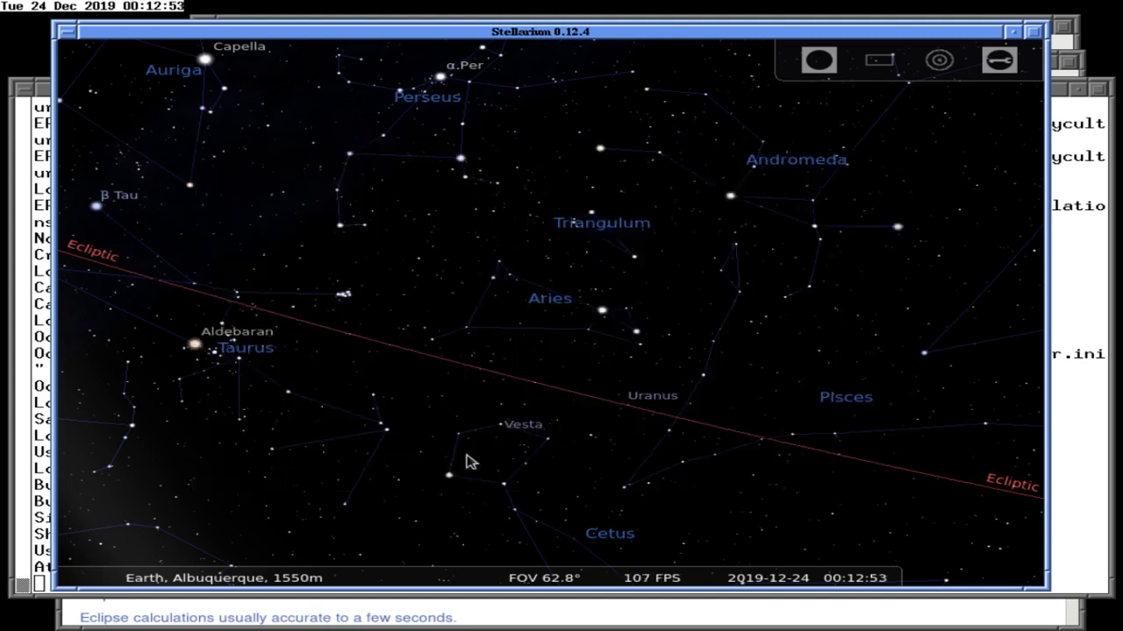
- Set the simulation date to 2021/5/26 and close the date and time settings
key(F5)
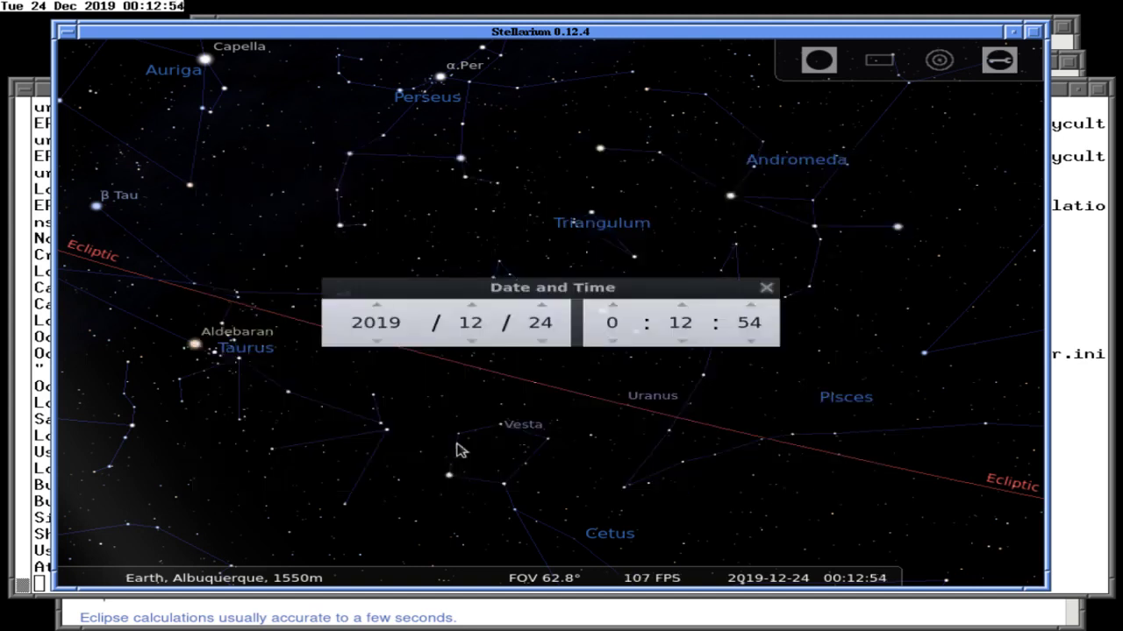
click(375, 305)
click(377, 307)
click(474, 323)
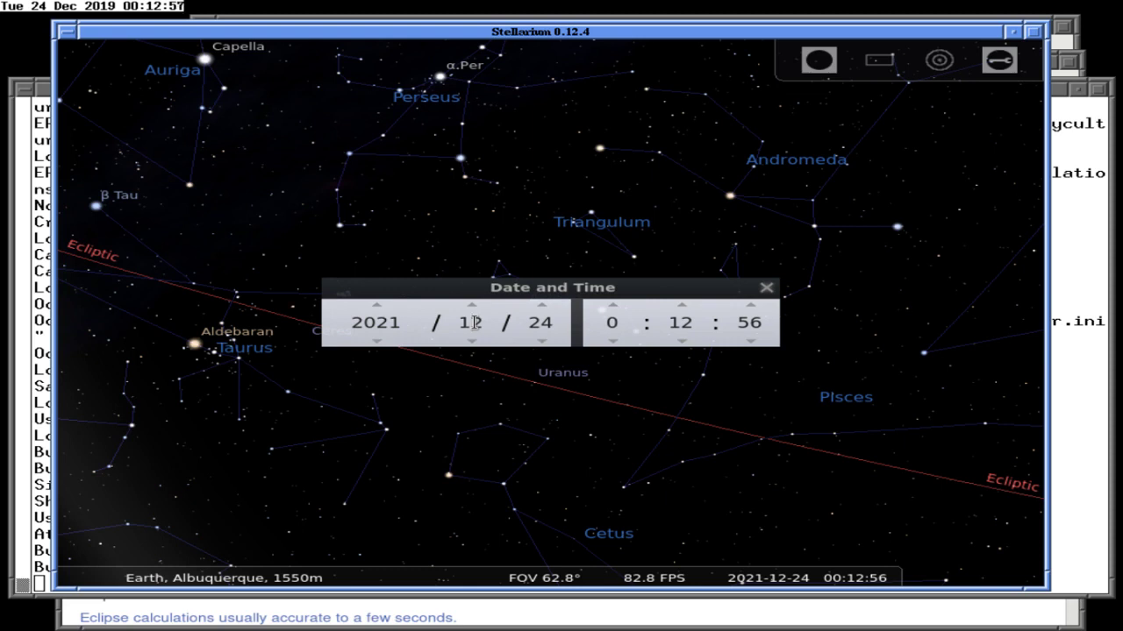
key(Delete)
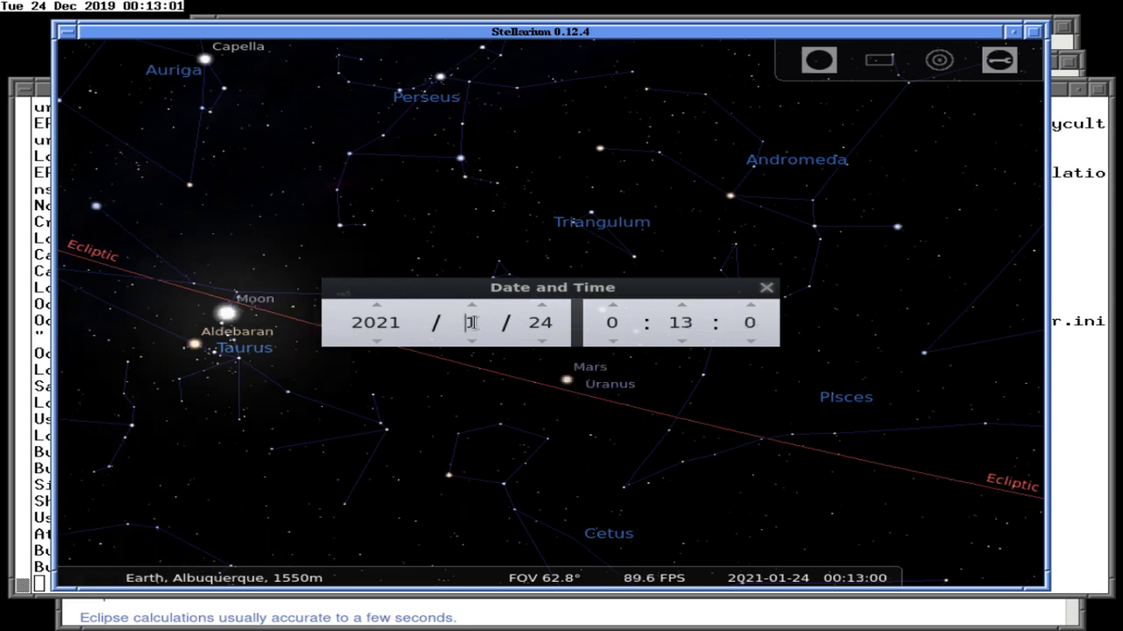
drag(472, 322, 558, 319)
text(5)
key(Tab)
click(542, 306)
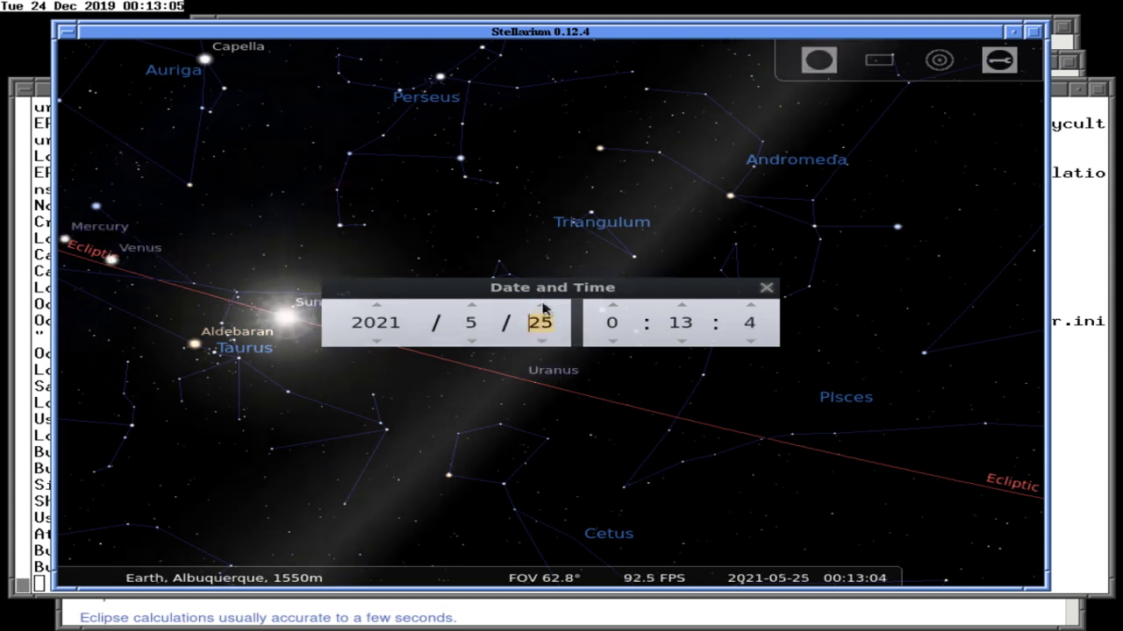
click(542, 305)
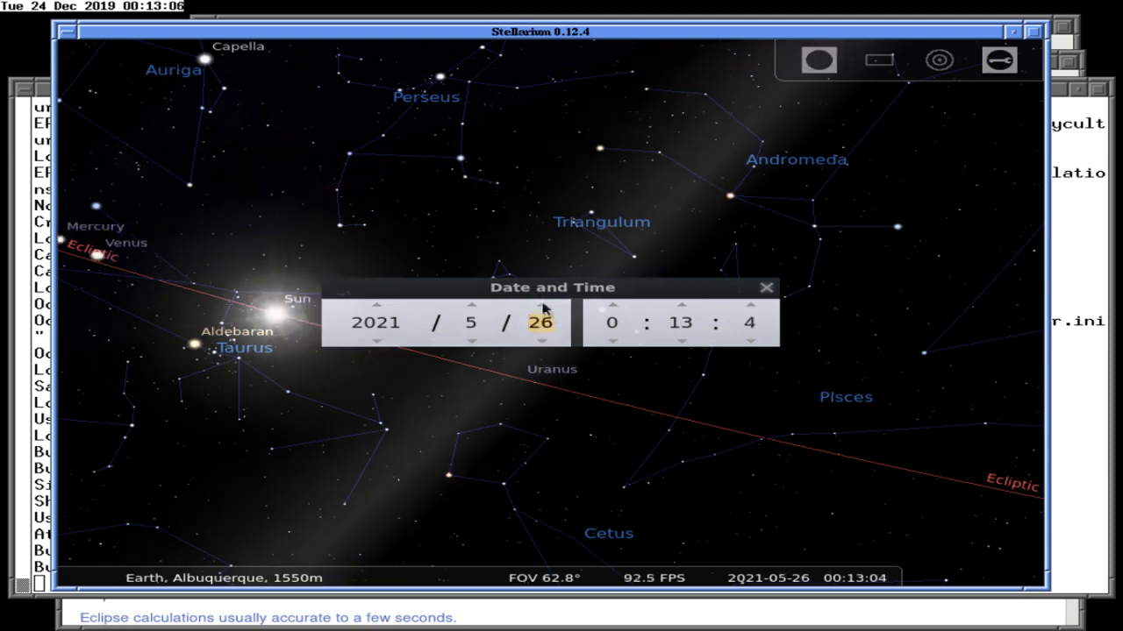
click(766, 287)
click(50, 406)
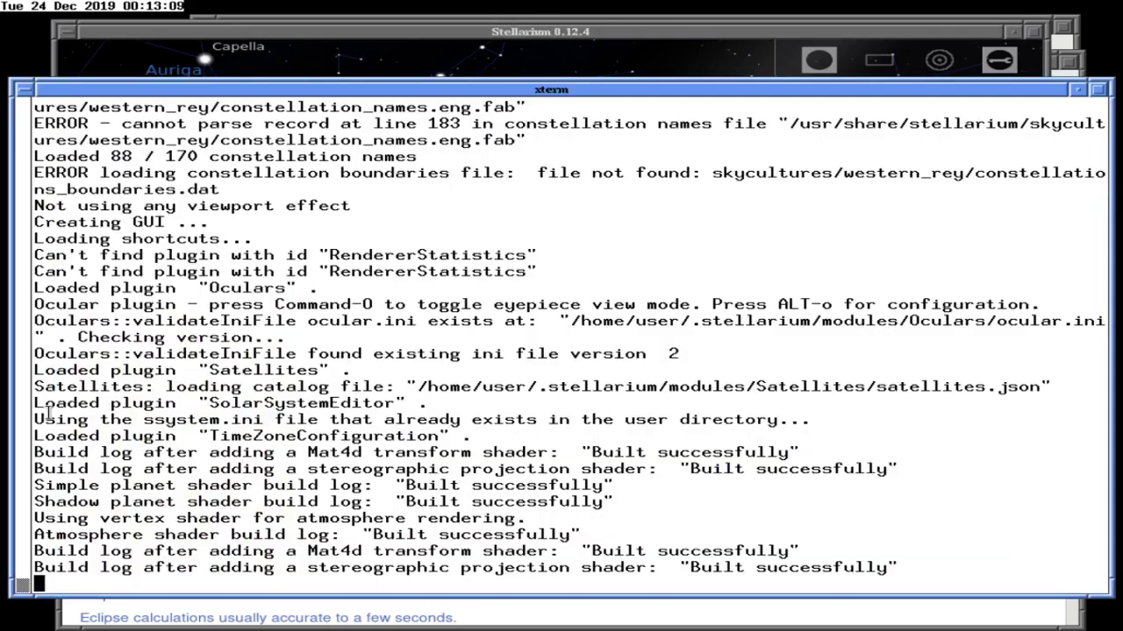
key(Return)
text(date -d @1622029393)
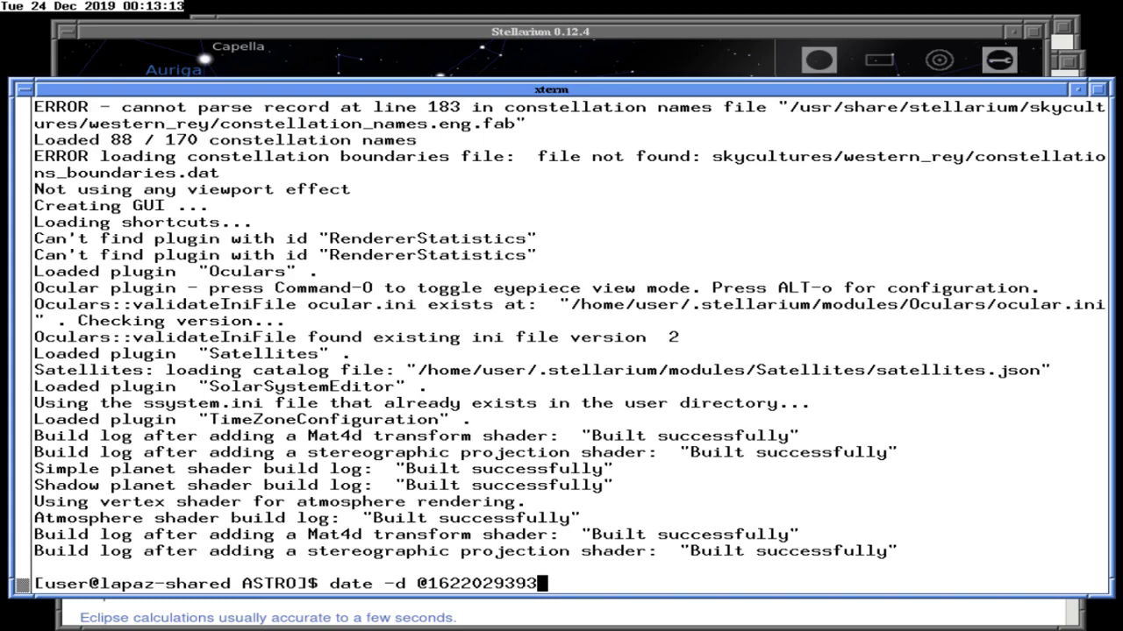
key(Up)
key(Up)
key(Return)
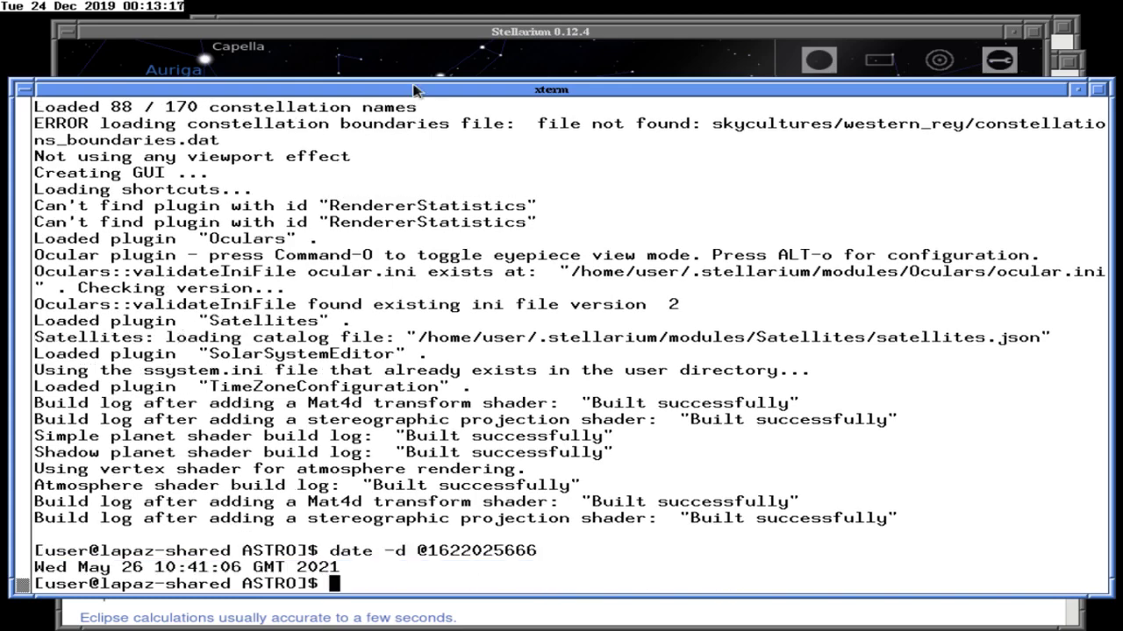
- Return to Stellarium and find the Sun in the sky map
click(415, 91)
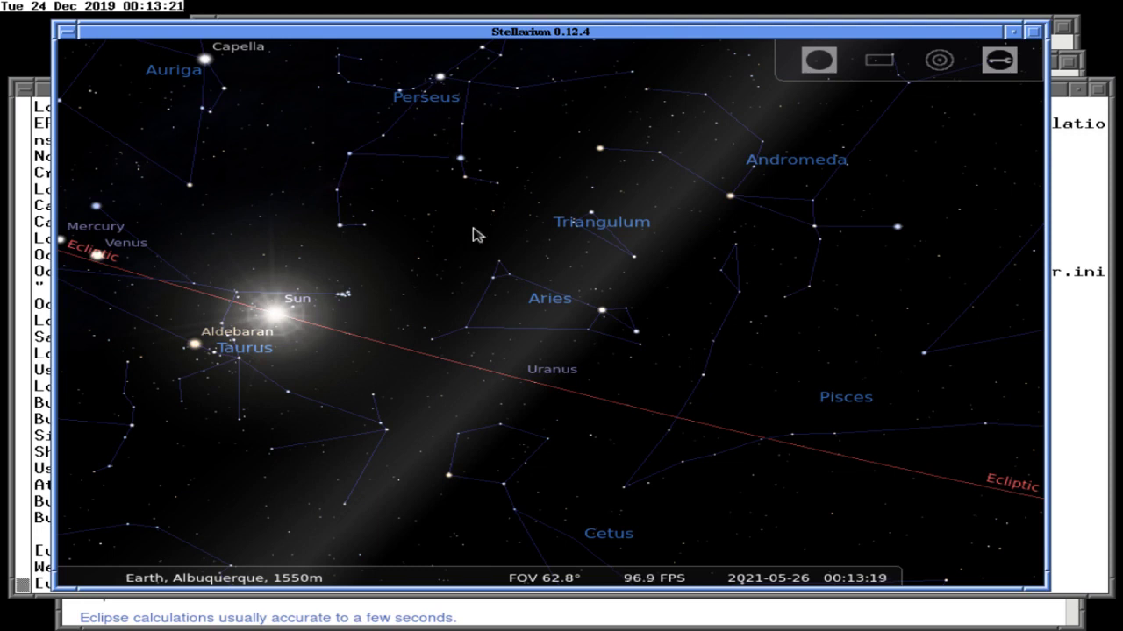
key(ctrl+f)
text(sun)
key(Return)
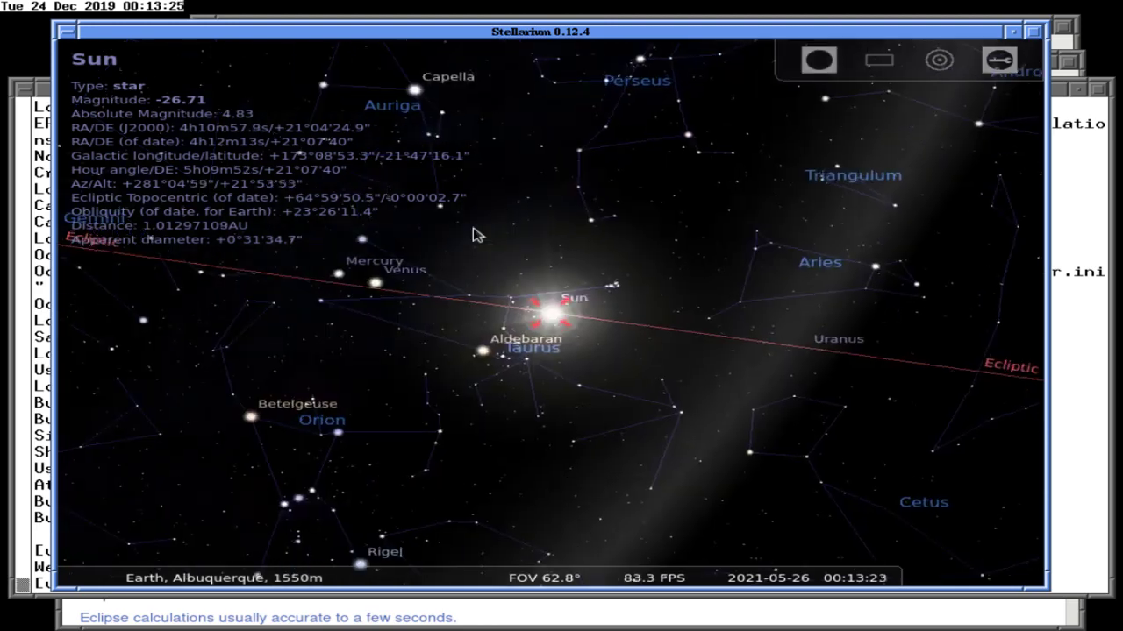
- Search for "moon", accept the Hydra (moon) match and inspect it at closer range
key(ctrl+f)
text(moon)
key(Return)
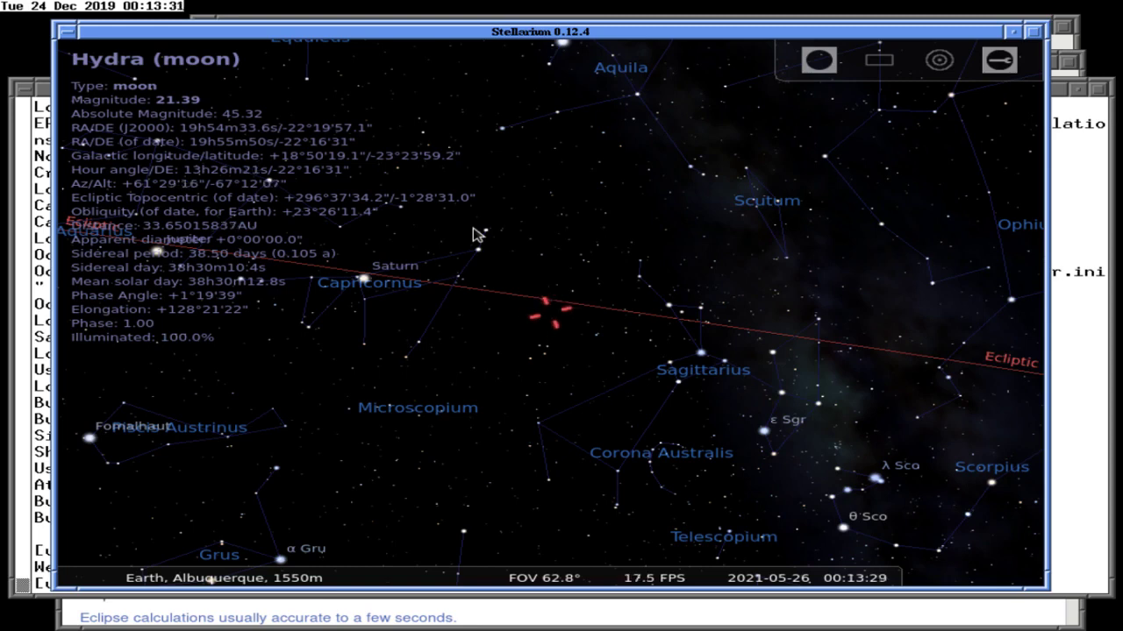
scroll(473, 235, up, 2)
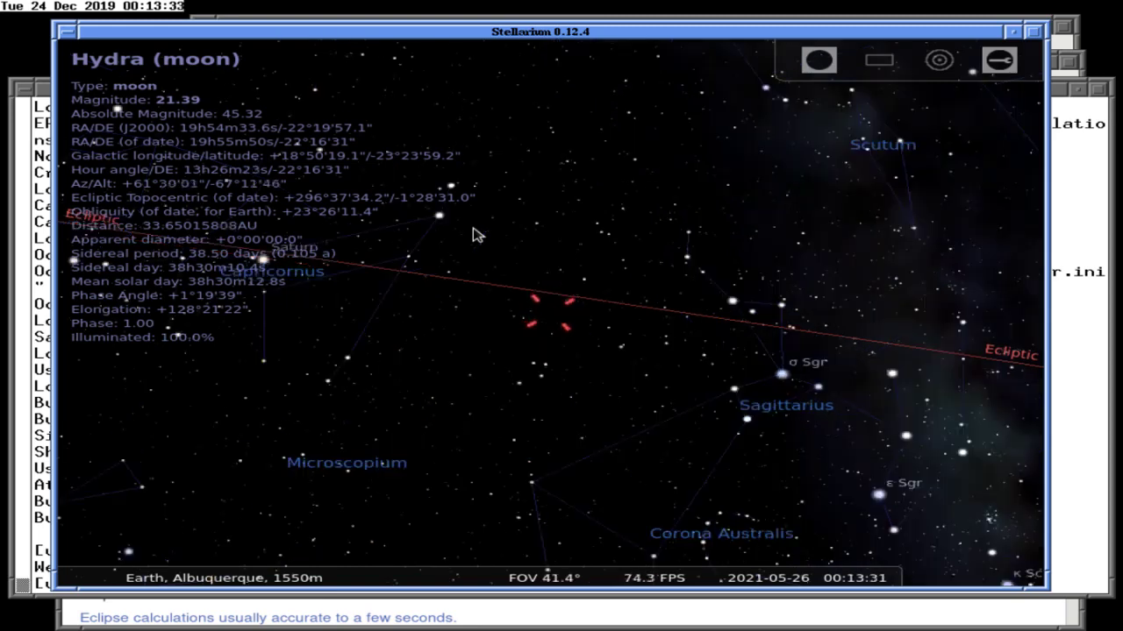
scroll(474, 235, up, 6)
scroll(473, 235, up, 4)
scroll(474, 235, down, 5)
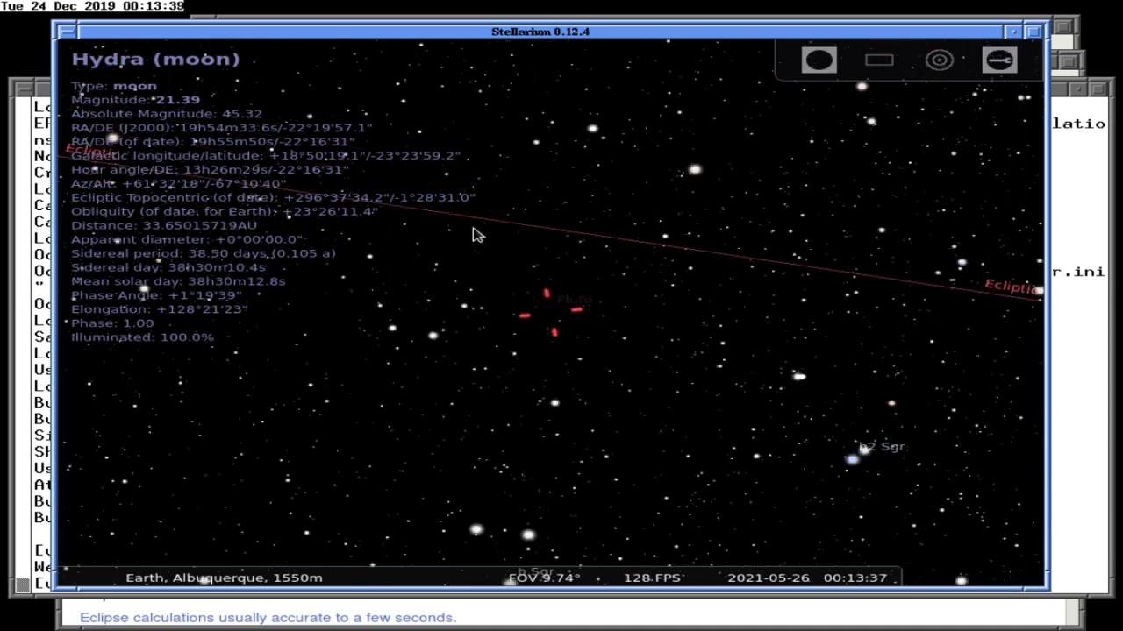
scroll(474, 235, down, 2)
- Find Earth's Moon and enlarge it to a field of view of about 1.04°
key(F3)
text(moon)
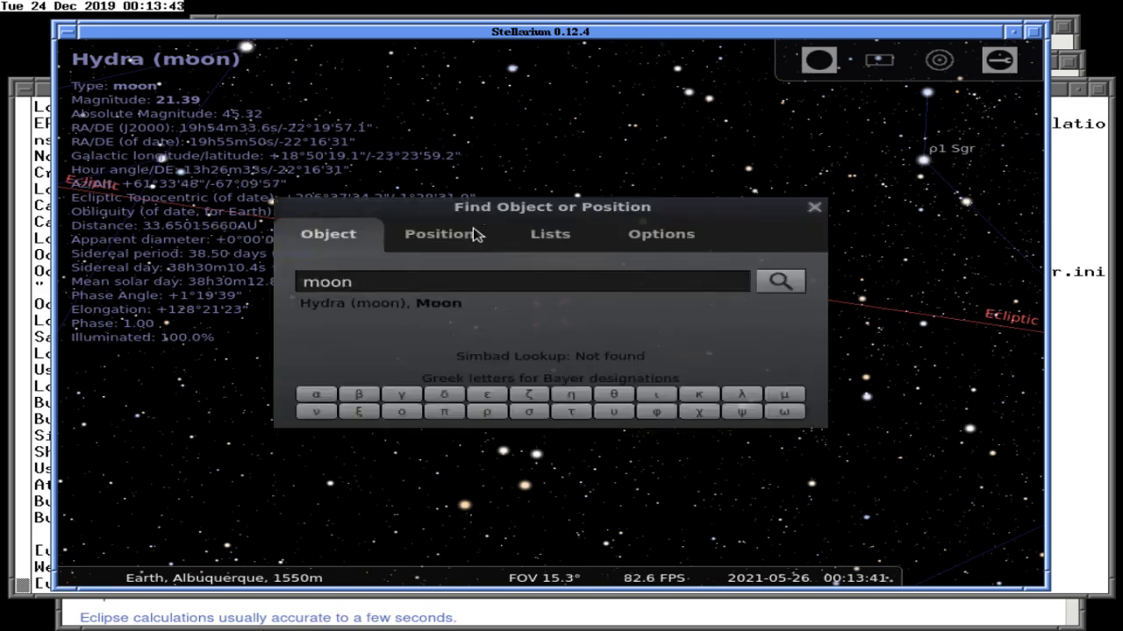
key(Return)
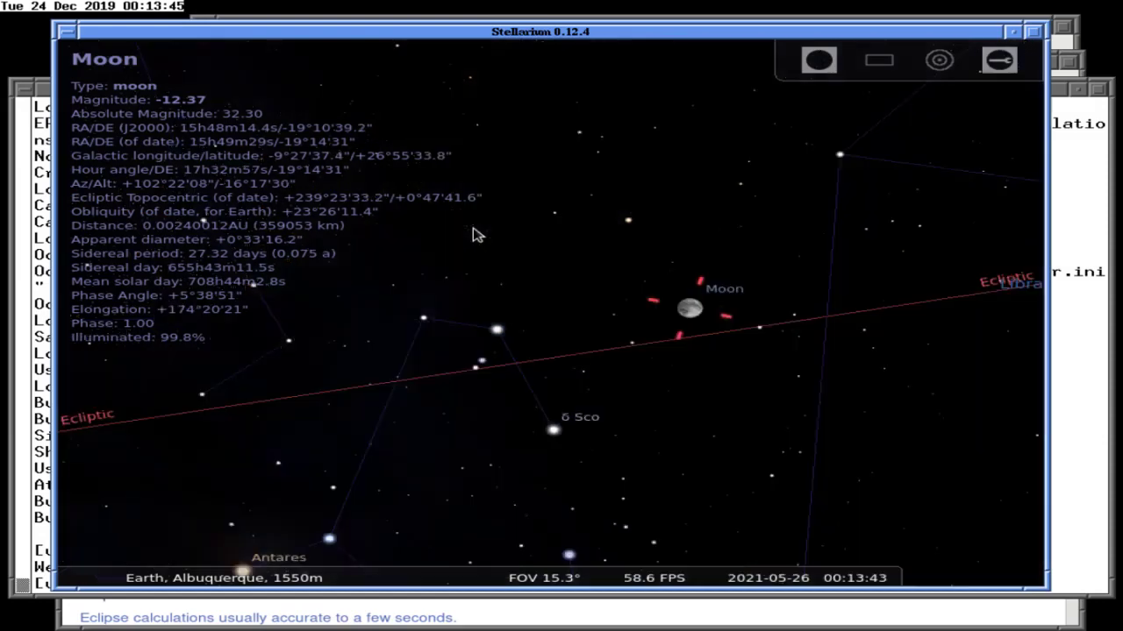
scroll(474, 235, up, 2)
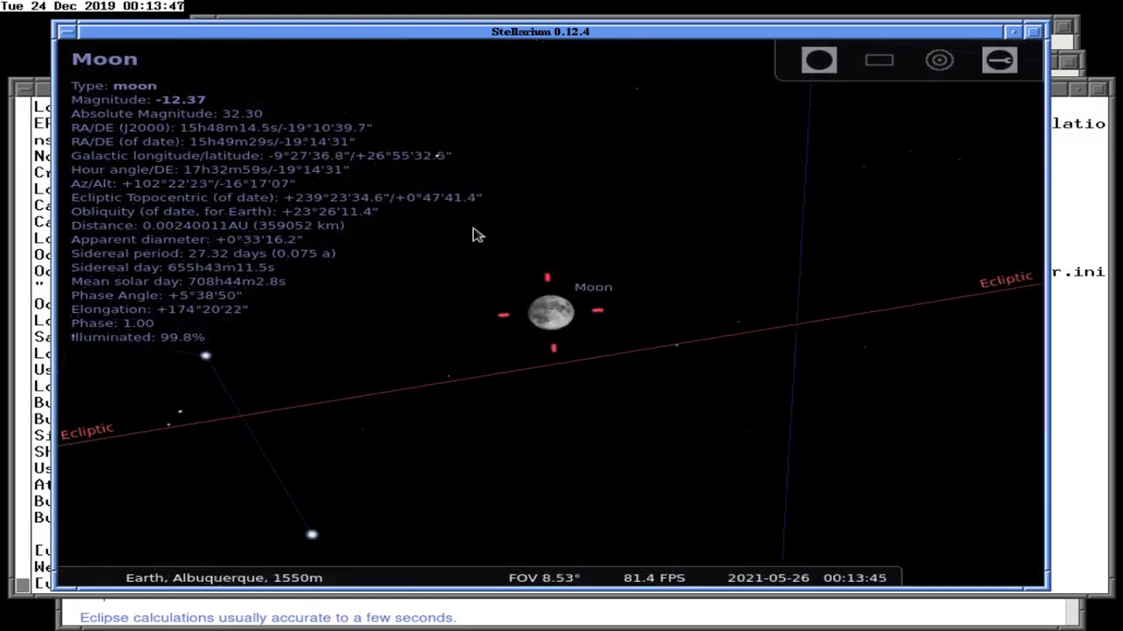
scroll(473, 235, up, 3)
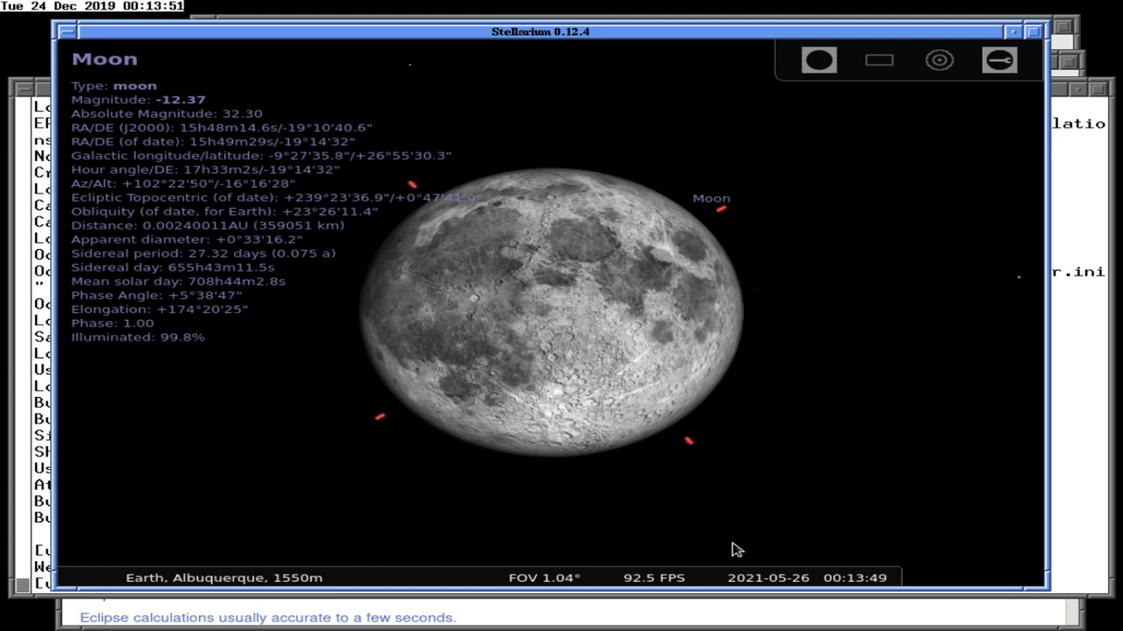
- Fast-forward the simulation to about 10:06 on 2021-05-26 and restore the normal time rate
mouse_move(752, 572)
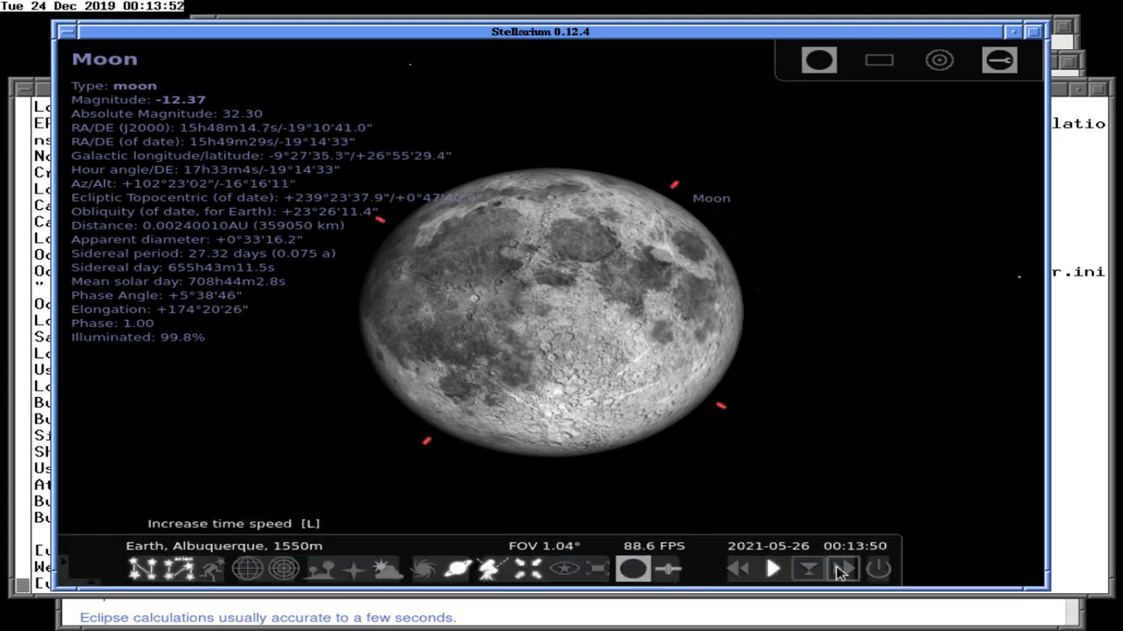
click(842, 570)
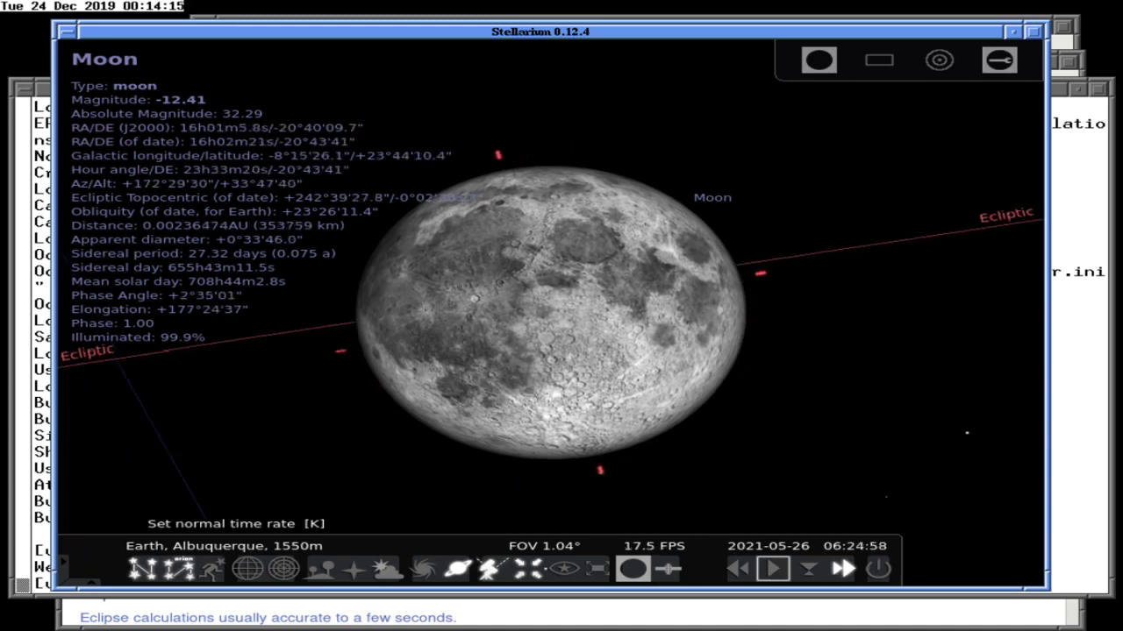
click(774, 570)
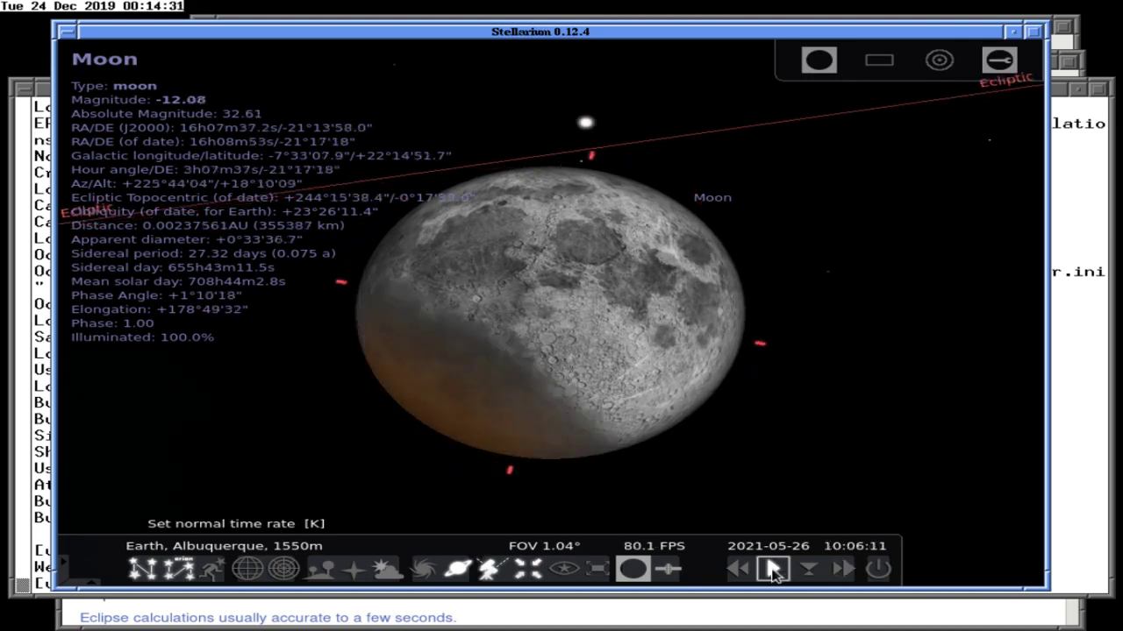
- Fast-forward the eclipse simulation to about 10:39 and return it to the normal time rate
click(844, 570)
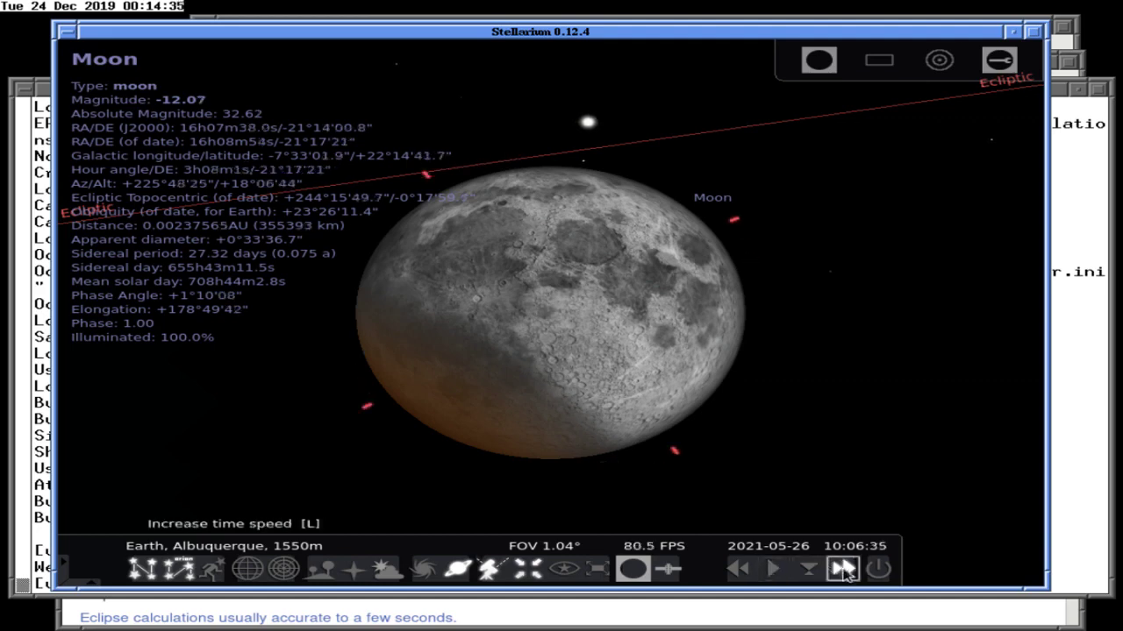
click(843, 570)
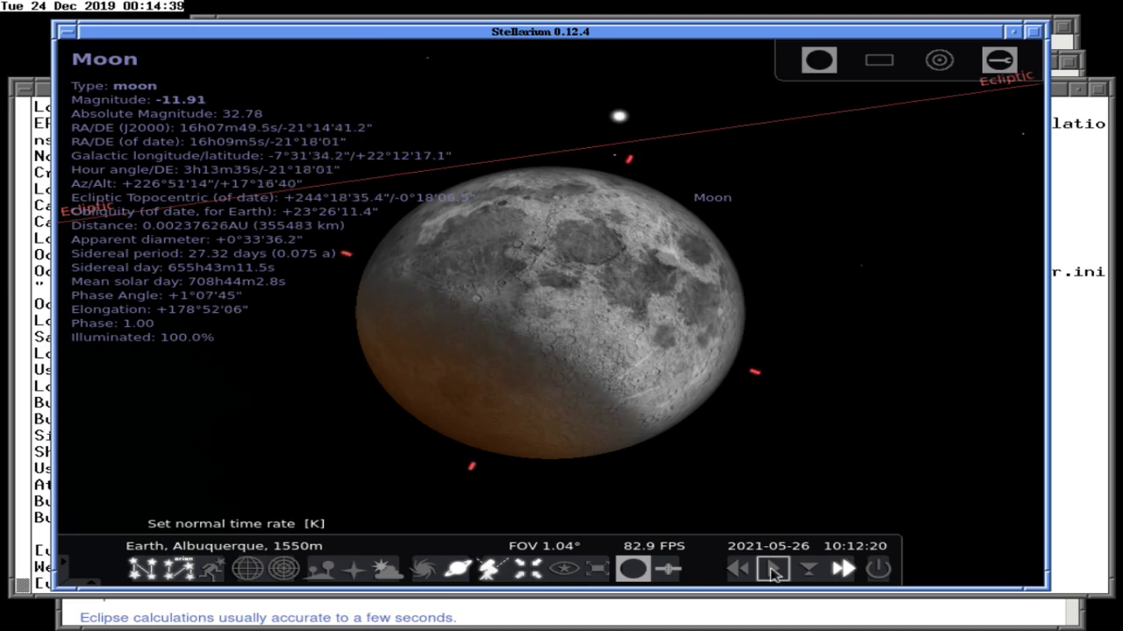
click(843, 570)
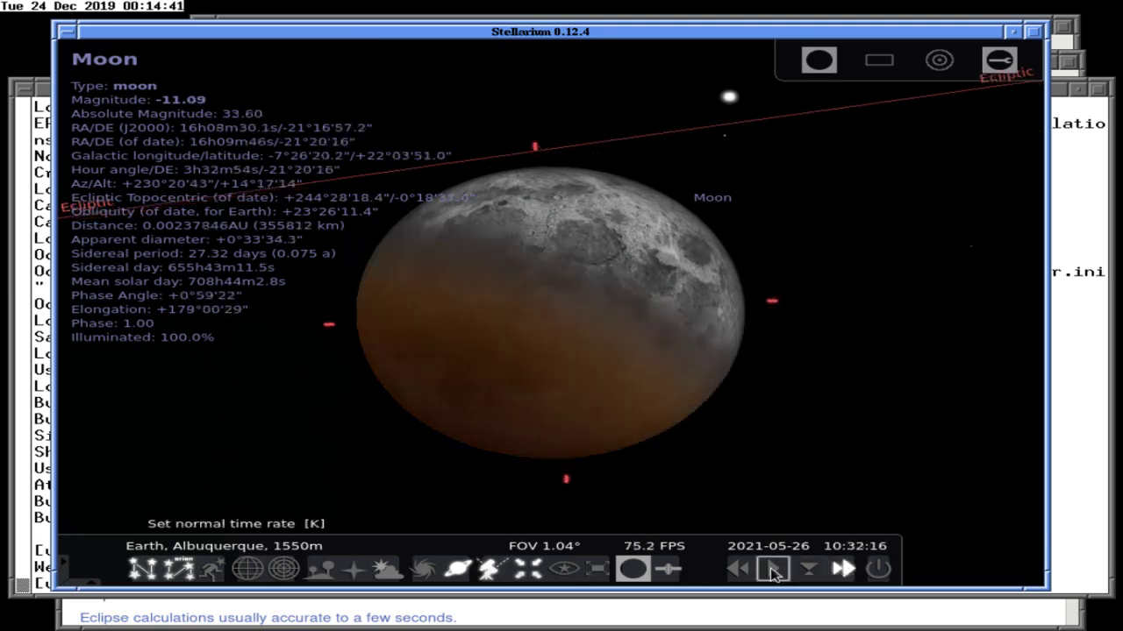
click(775, 570)
- Advance the eclipse simulation to about 10:56 and resume the normal time rate
click(842, 571)
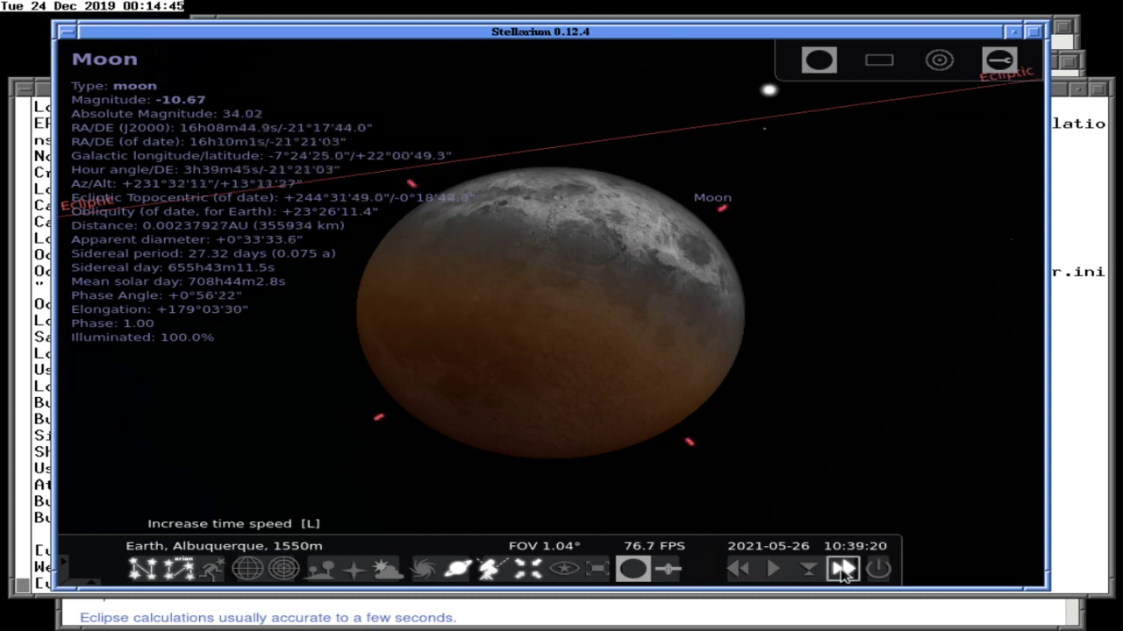
click(842, 570)
click(773, 570)
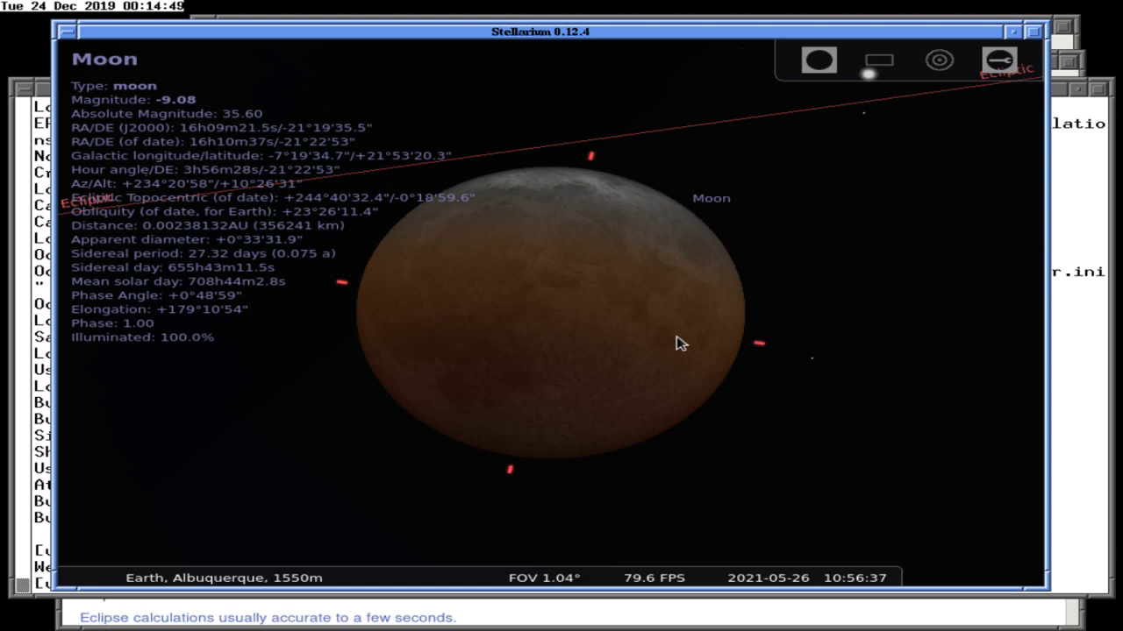
- Check the converted eclipse time in the terminal, and rewind the Stellarium simulation to about 10:40 on 2021-05-26 at the normal rate
mouse_move(75, 406)
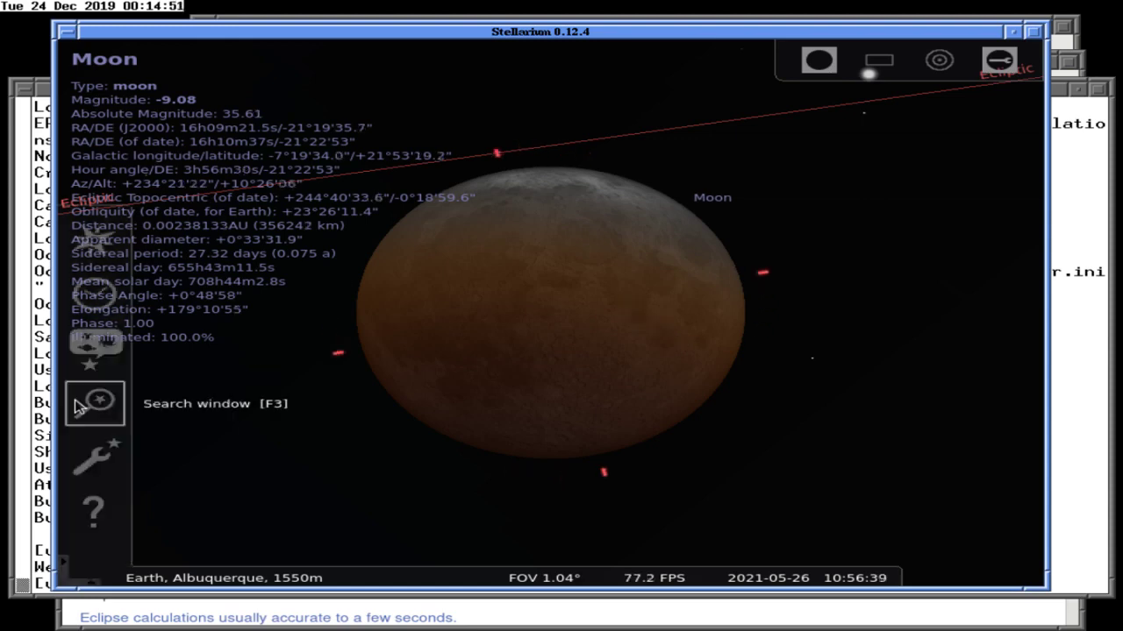
click(33, 404)
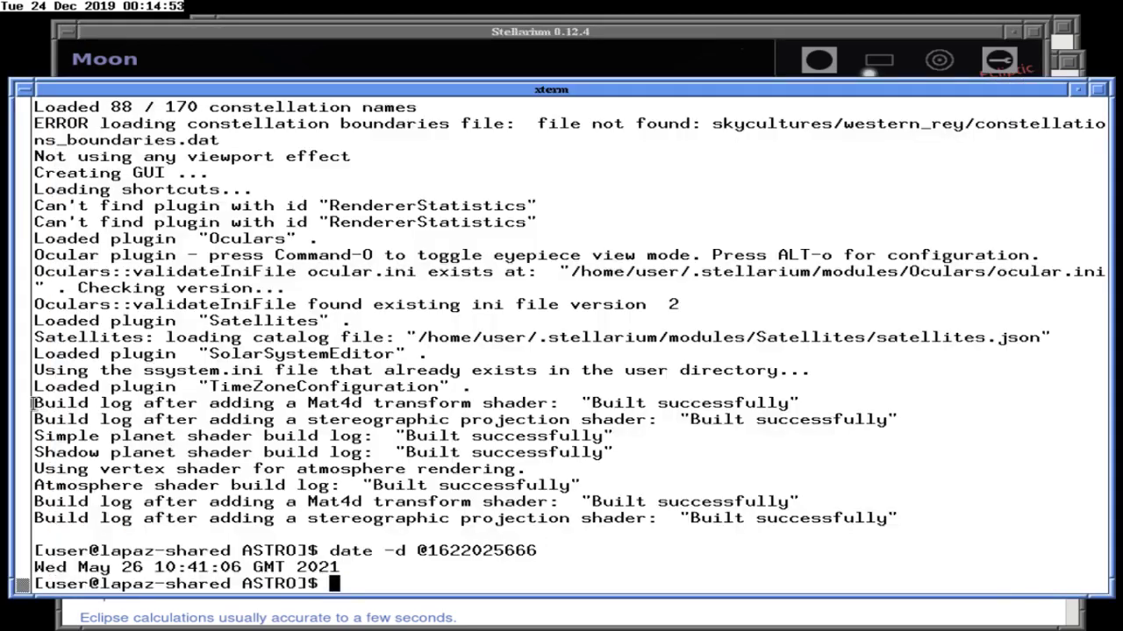
click(574, 67)
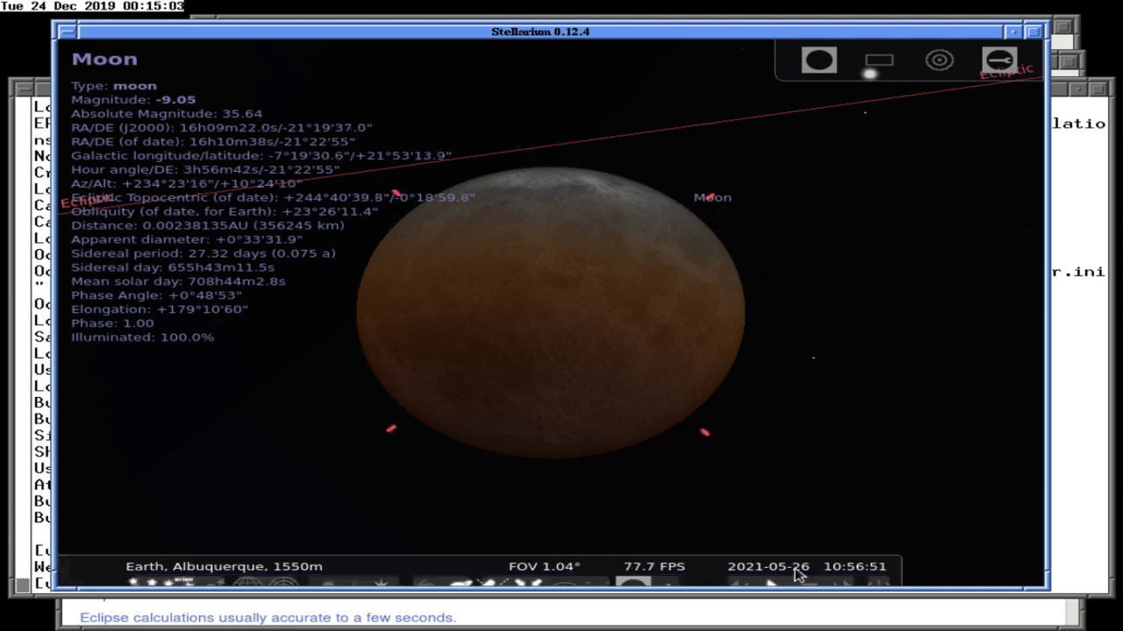
click(742, 570)
click(742, 570)
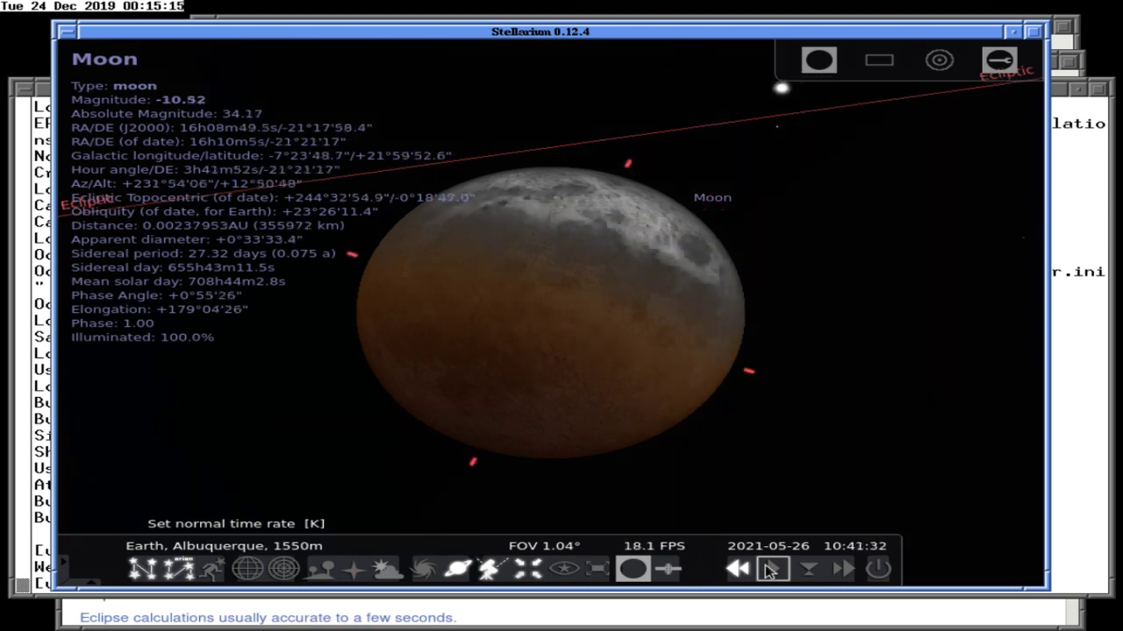
click(769, 570)
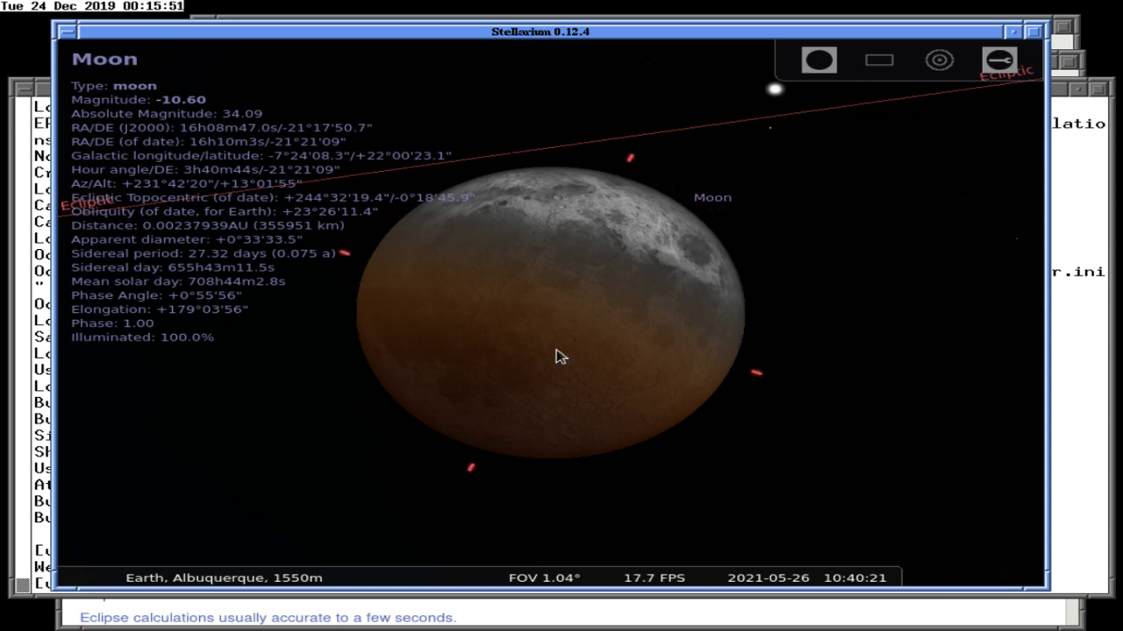
- Set the observer's planet to Moon in the location settings and close them
key(F6)
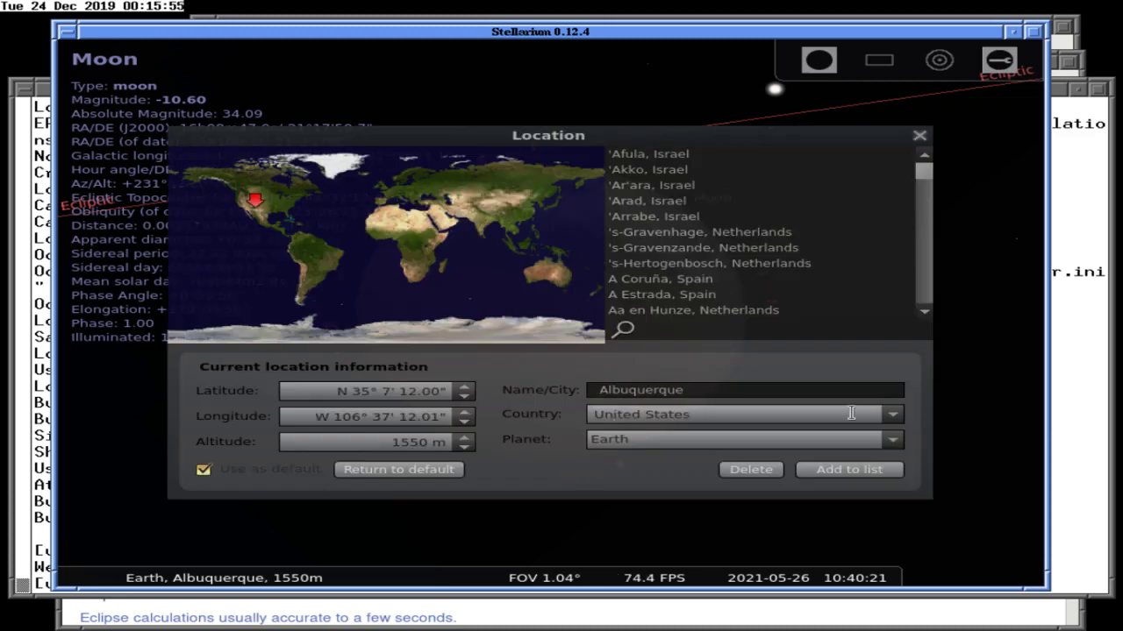
click(894, 440)
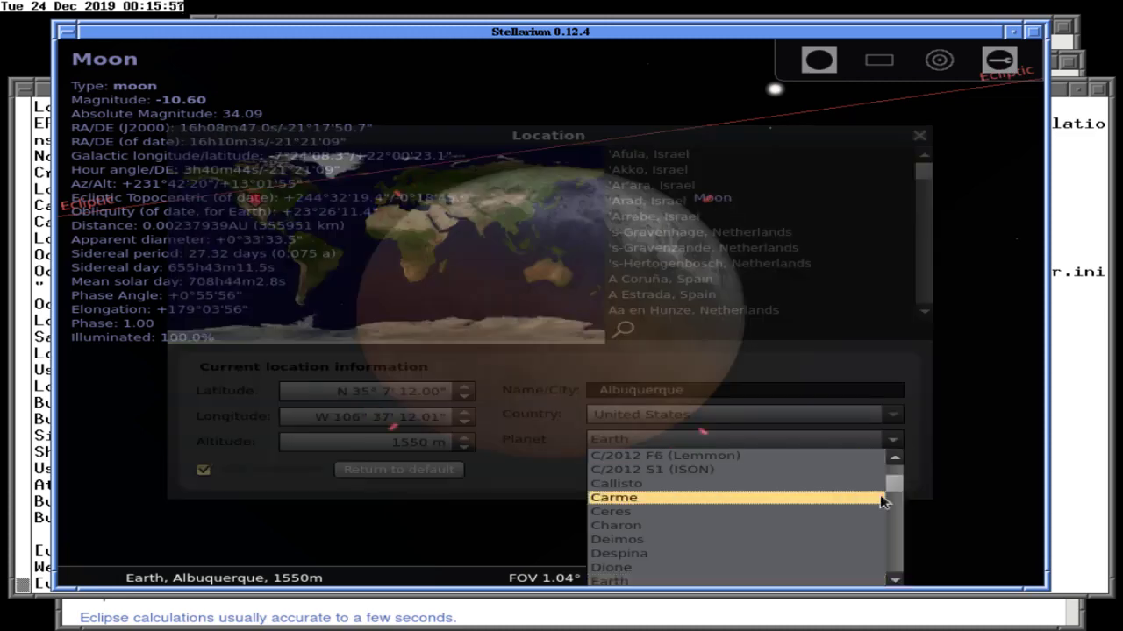
drag(894, 484, 855, 527)
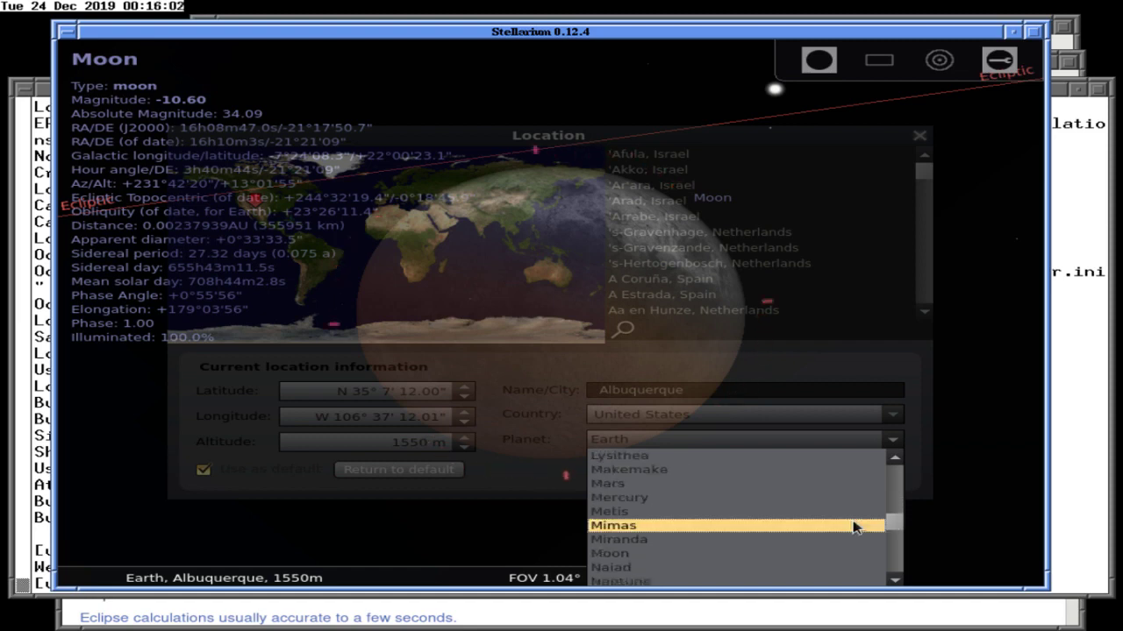
click(601, 554)
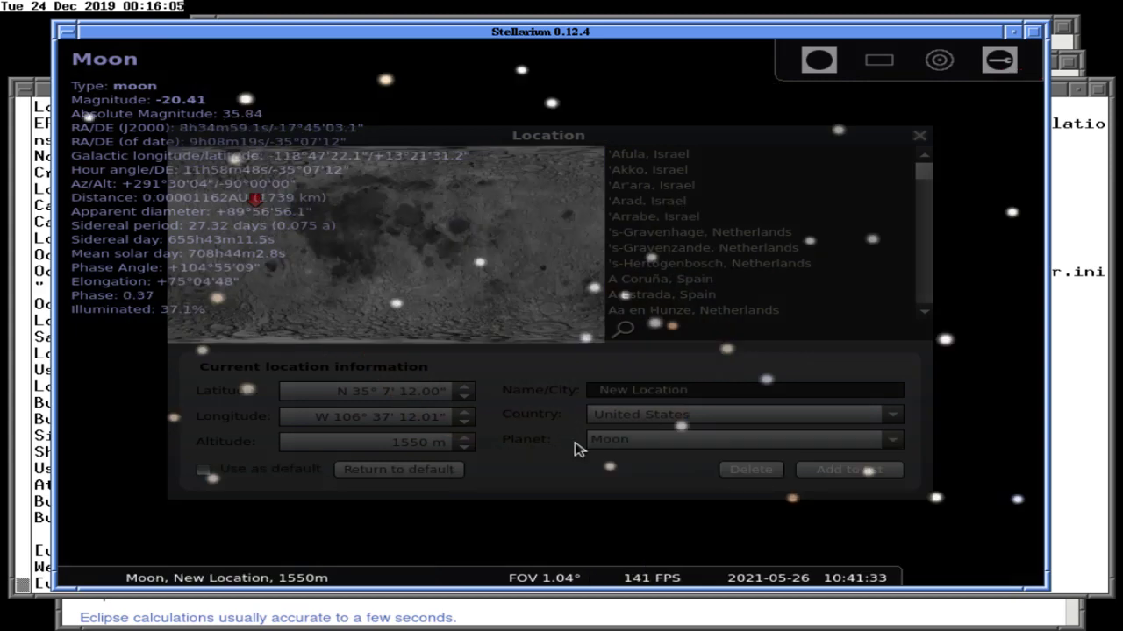
click(918, 136)
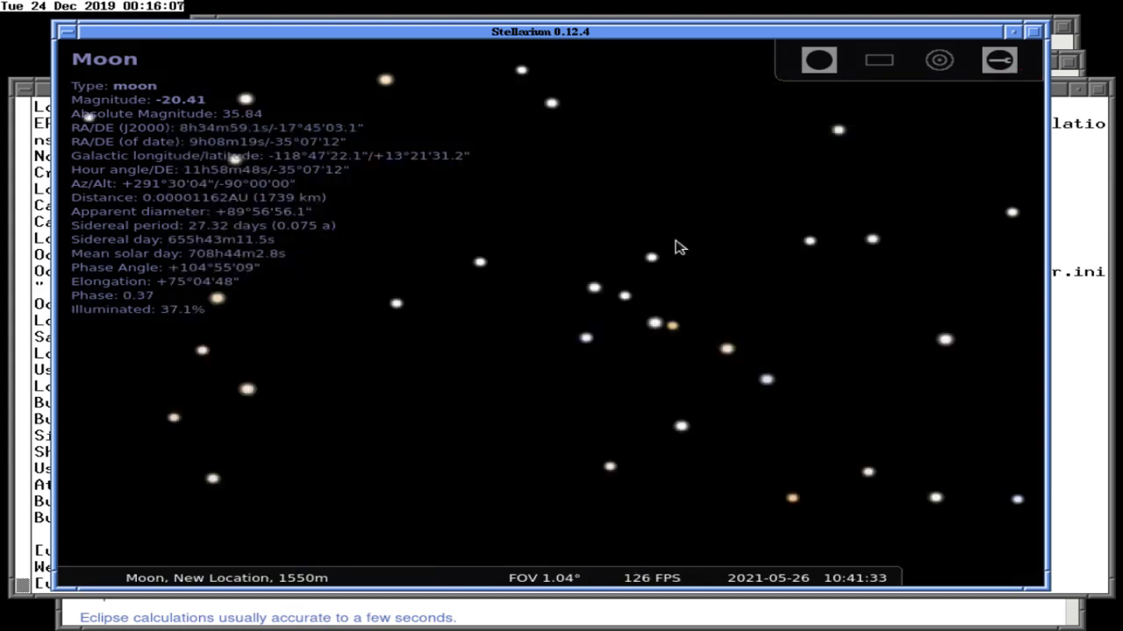
- Find the Sun from the lunar location and adjust the view around it to a field of view of about 4.15°
scroll(621, 282, down, 3)
scroll(621, 283, down, 3)
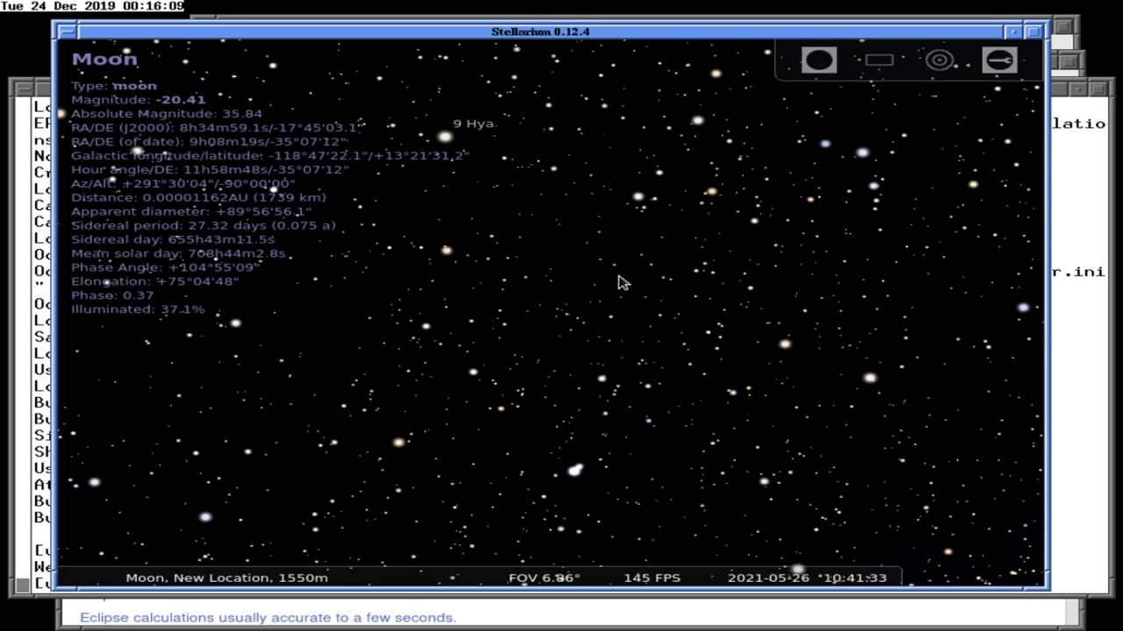
key(F3)
text(sun)
key(Return)
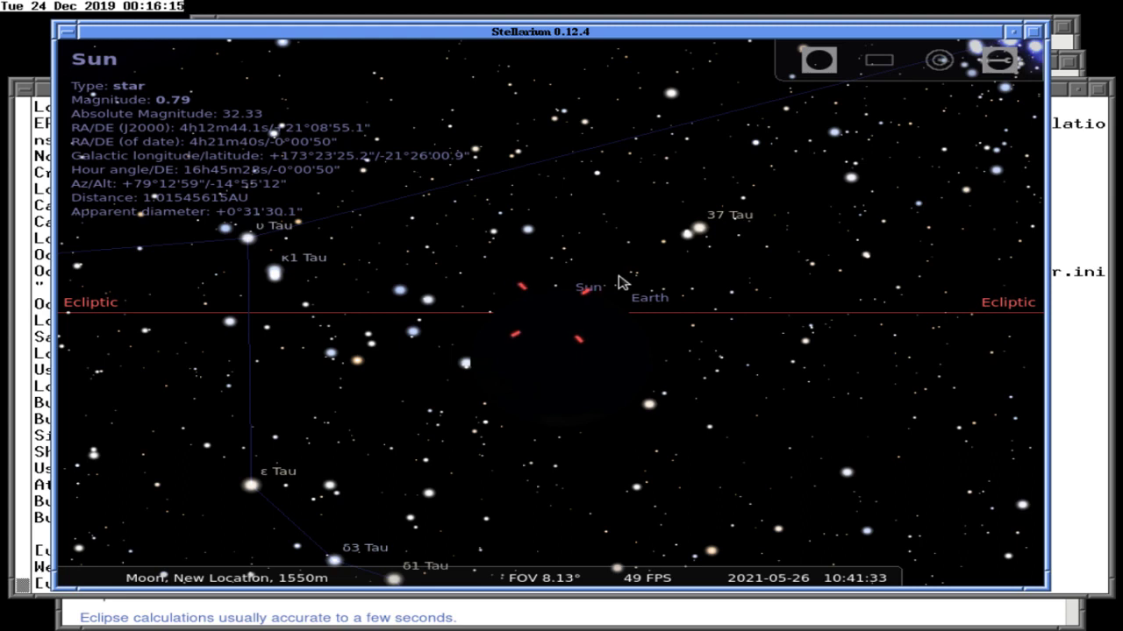
scroll(618, 281, up, 3)
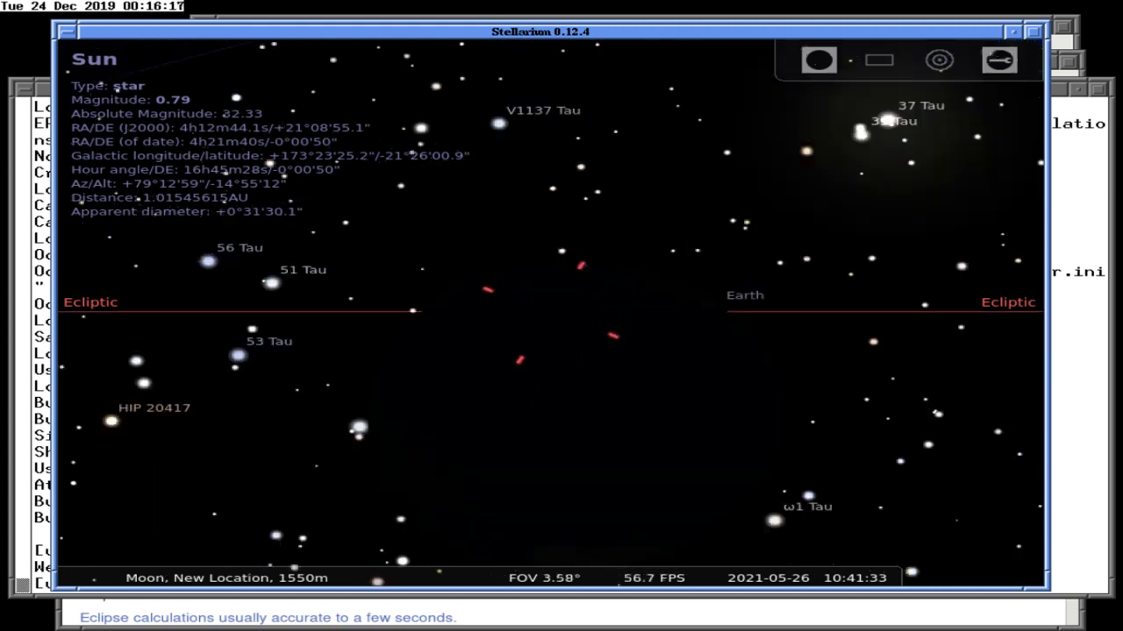
scroll(619, 282, down, 2)
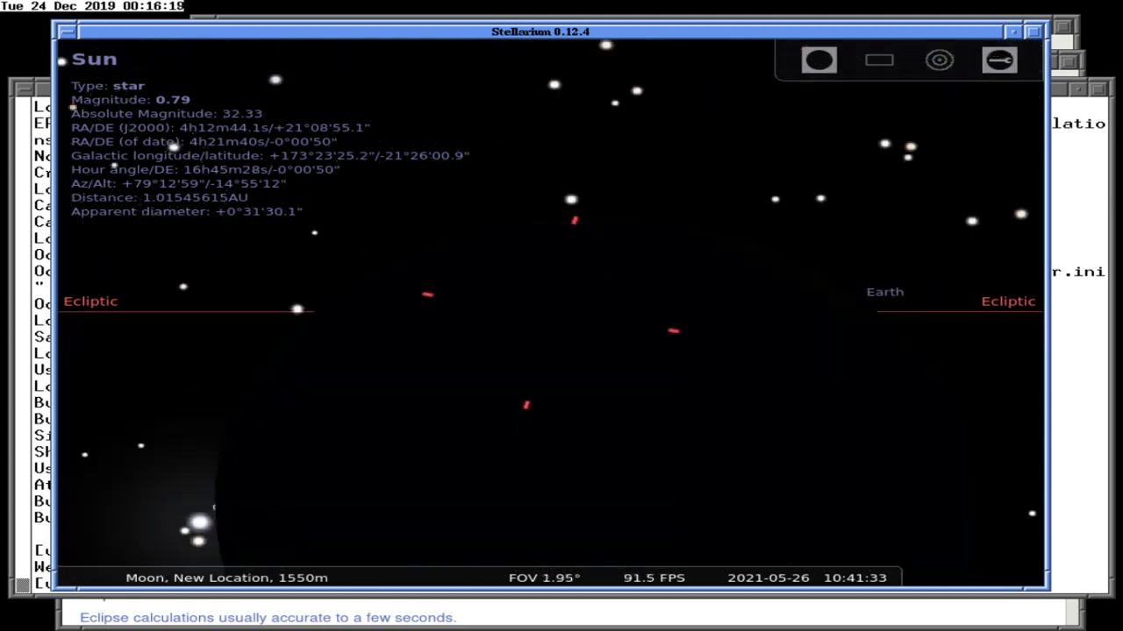
scroll(618, 283, down, 2)
scroll(618, 282, up, 3)
scroll(618, 283, down, 3)
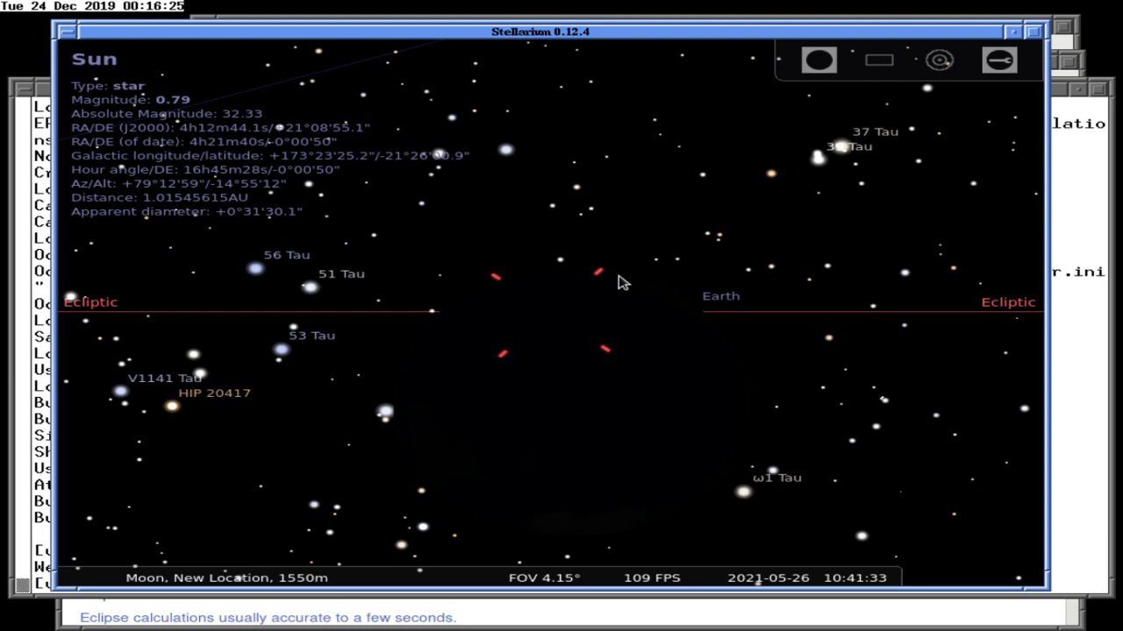
- Set the lunar observing site to about S 4° 30', W 6° 18' and move the Location dialog clear of the Sun
key(F6)
click(378, 250)
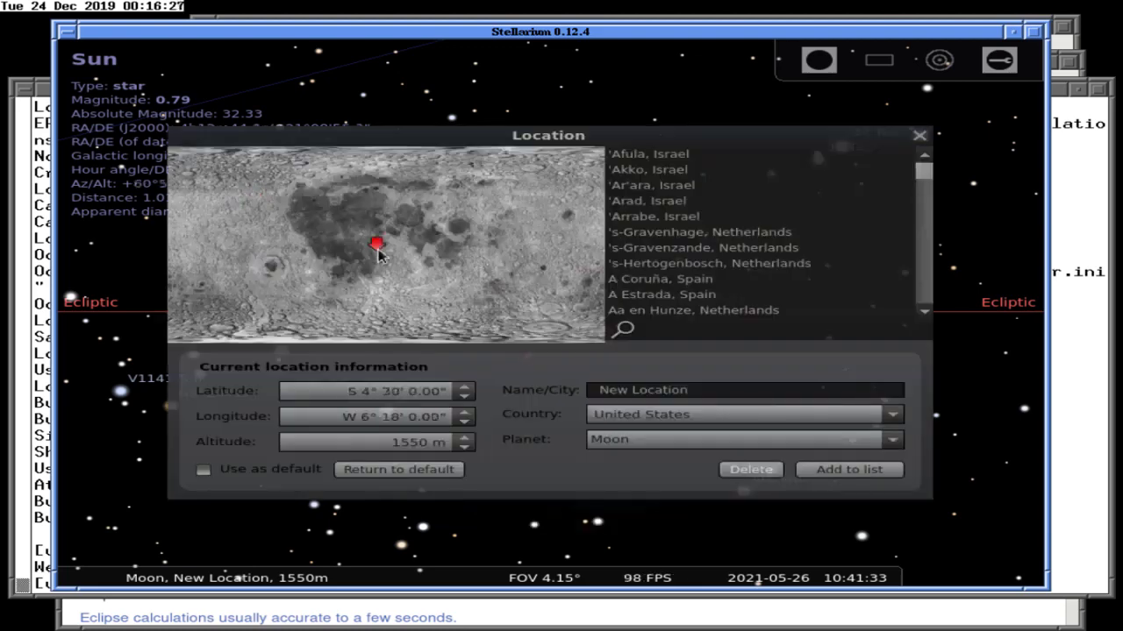
drag(453, 137, 683, 405)
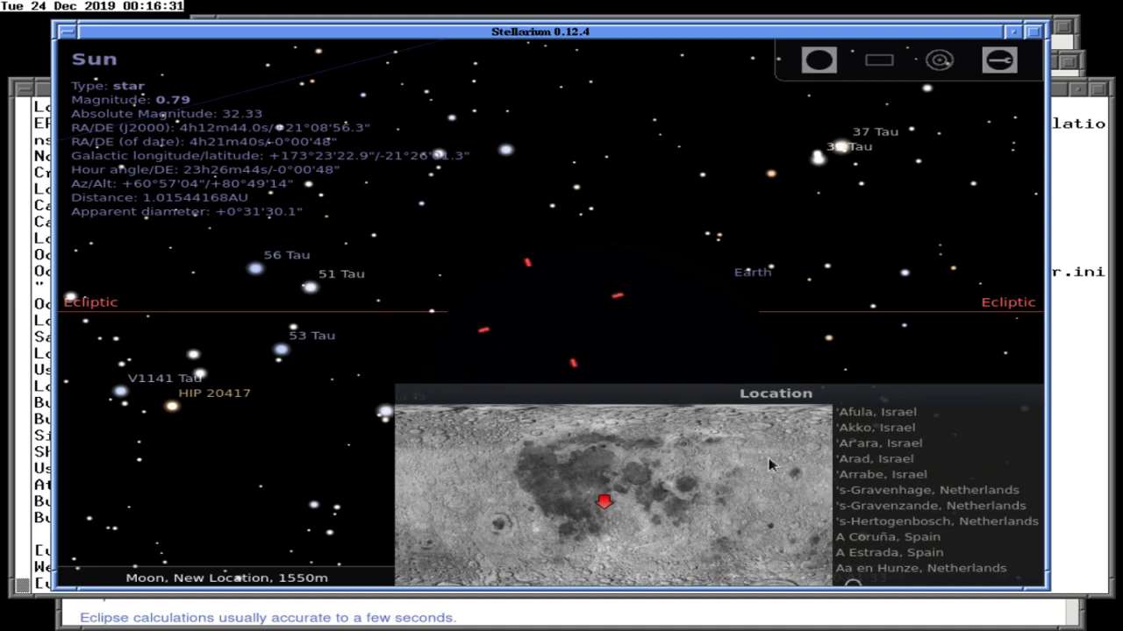
- Try observing sites near the eastern and western edges, the northwest and the north pole of the lunar map to compare the Sun's eclipse
click(812, 511)
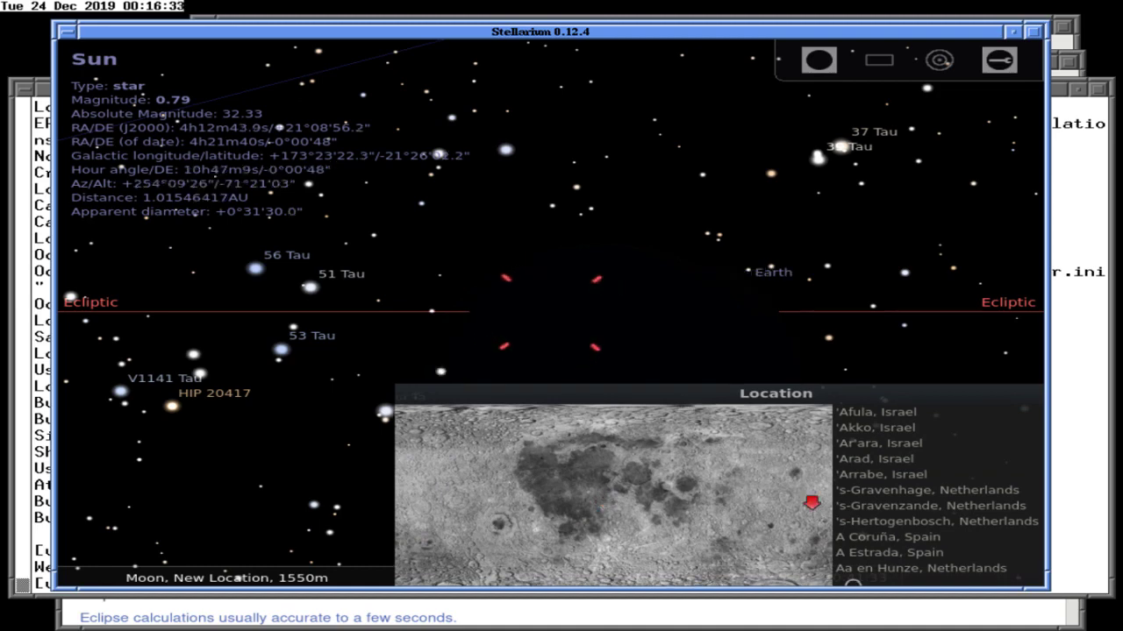
click(434, 496)
click(409, 498)
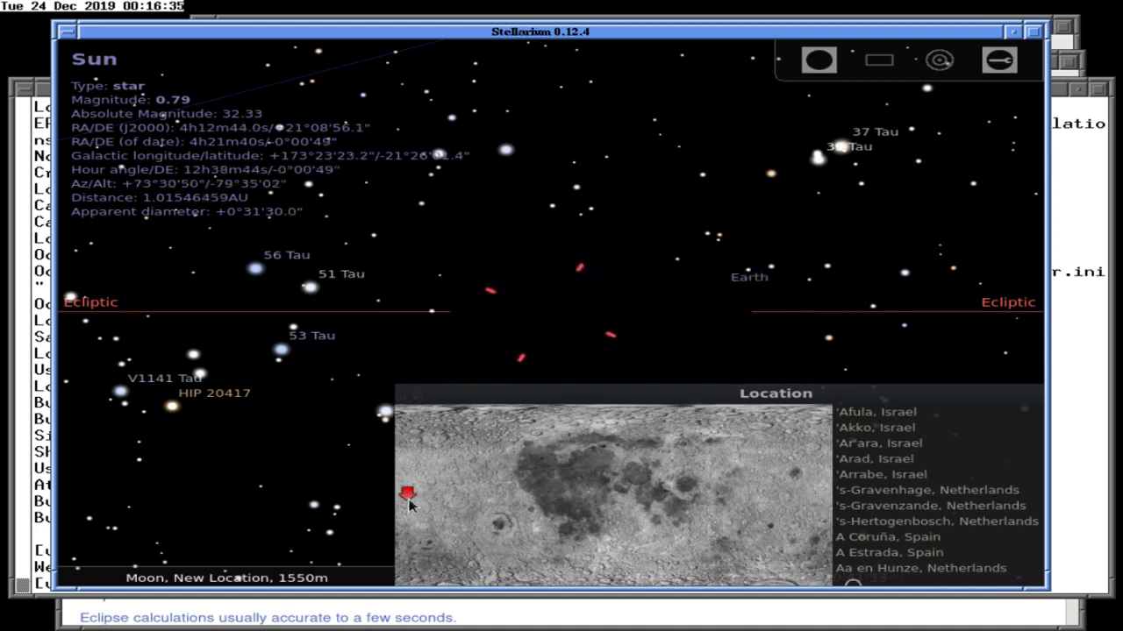
click(419, 427)
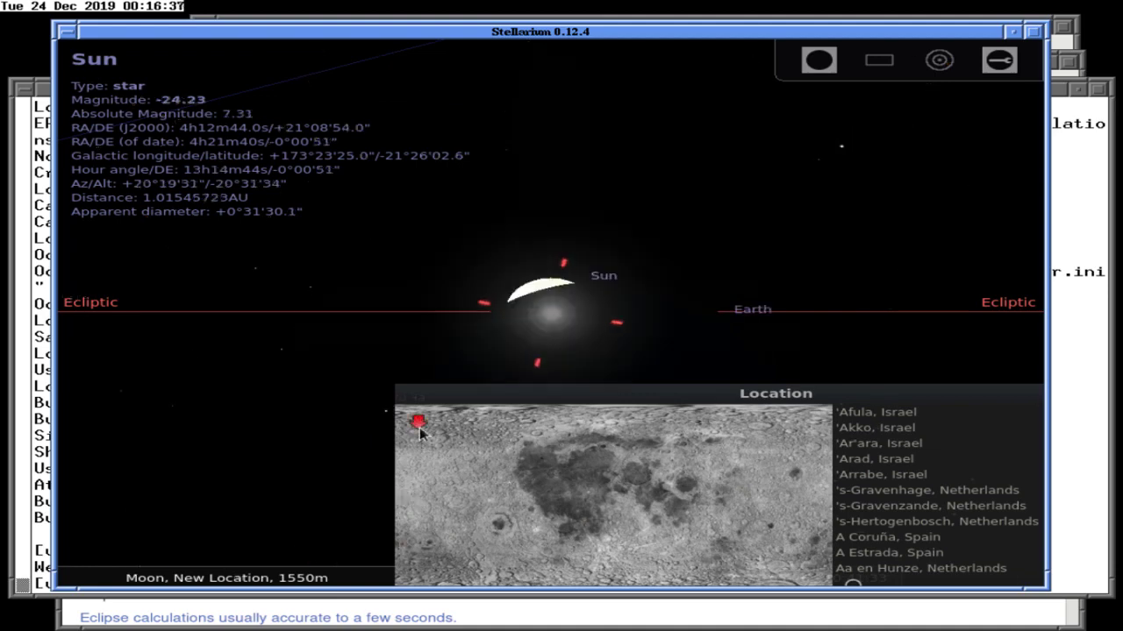
click(424, 447)
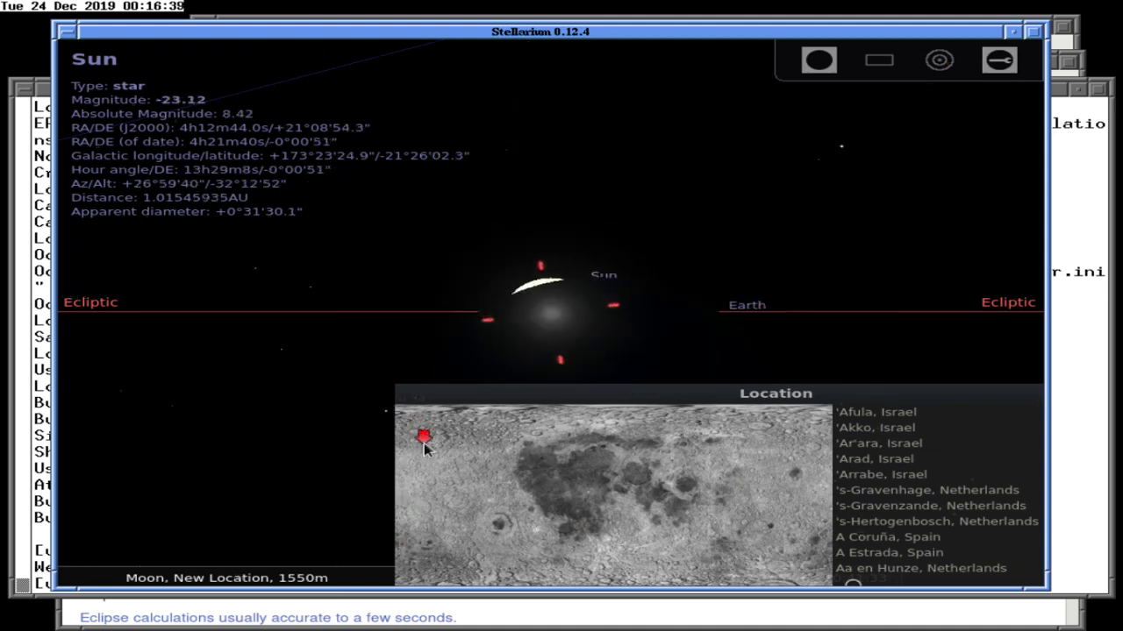
click(422, 457)
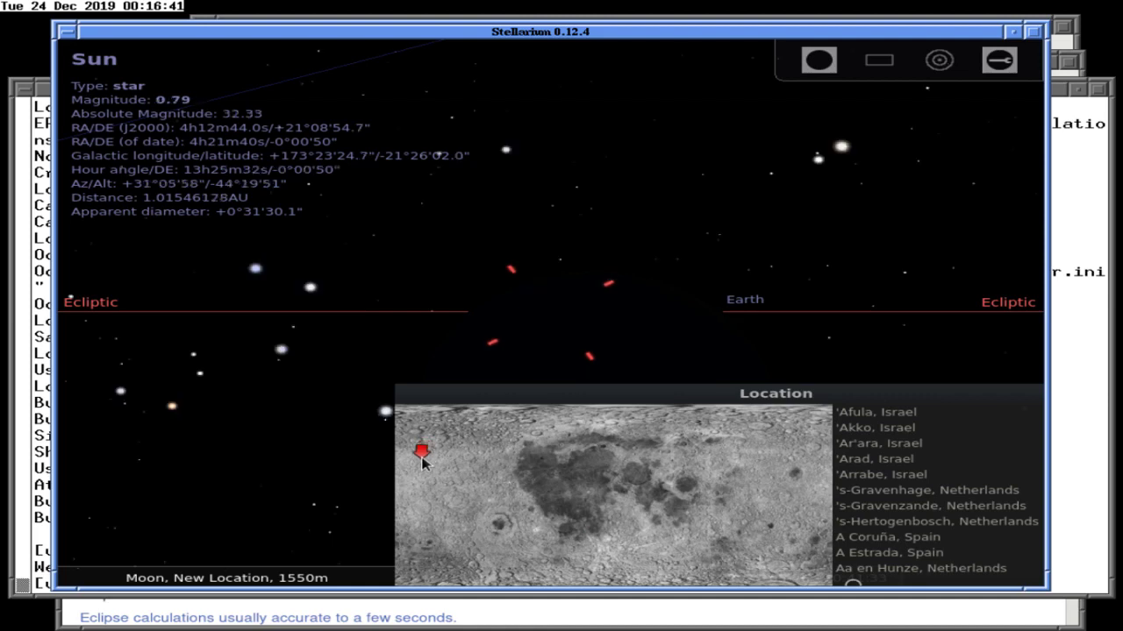
click(615, 409)
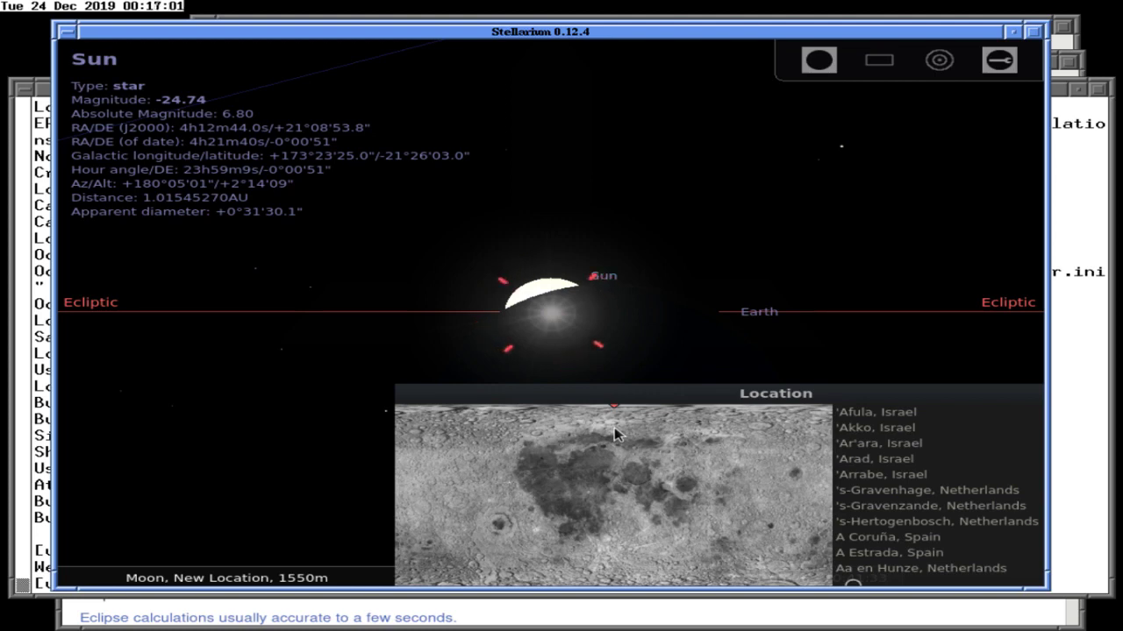
- Return the observing site to the middle of the lunar map, comparing several nearby points and settling just below the central dark maria
click(620, 498)
click(620, 509)
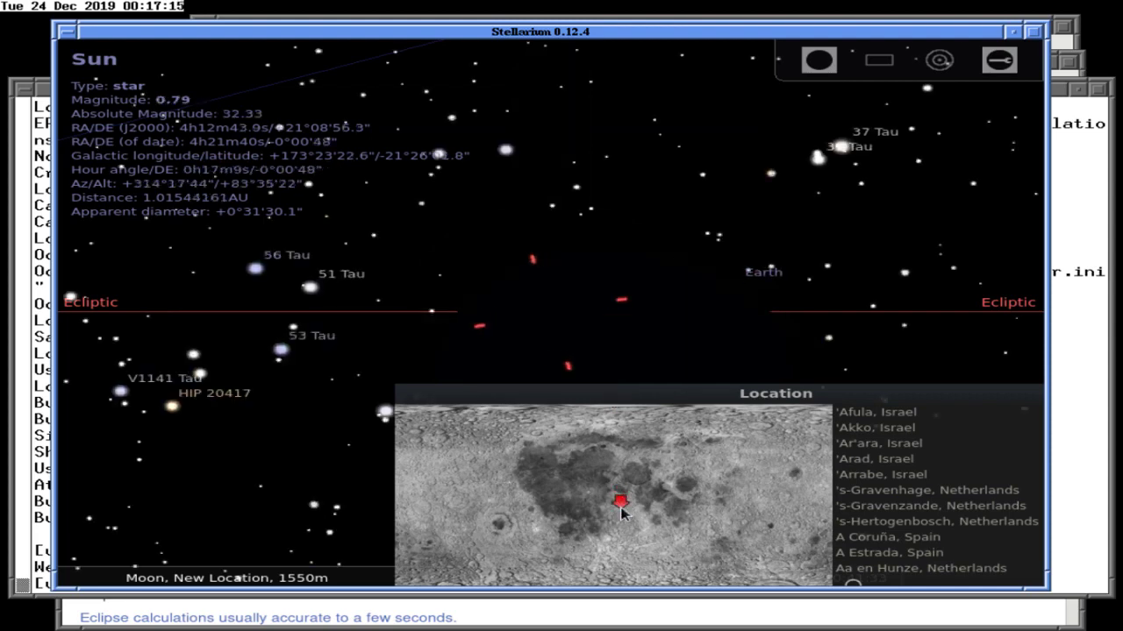
click(622, 511)
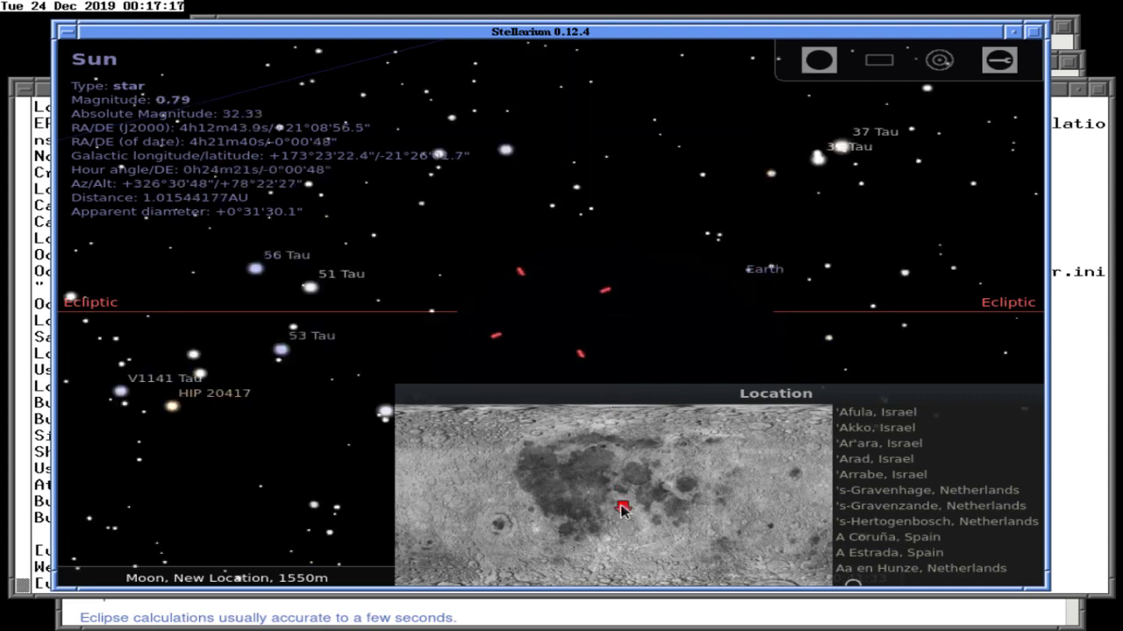
click(621, 509)
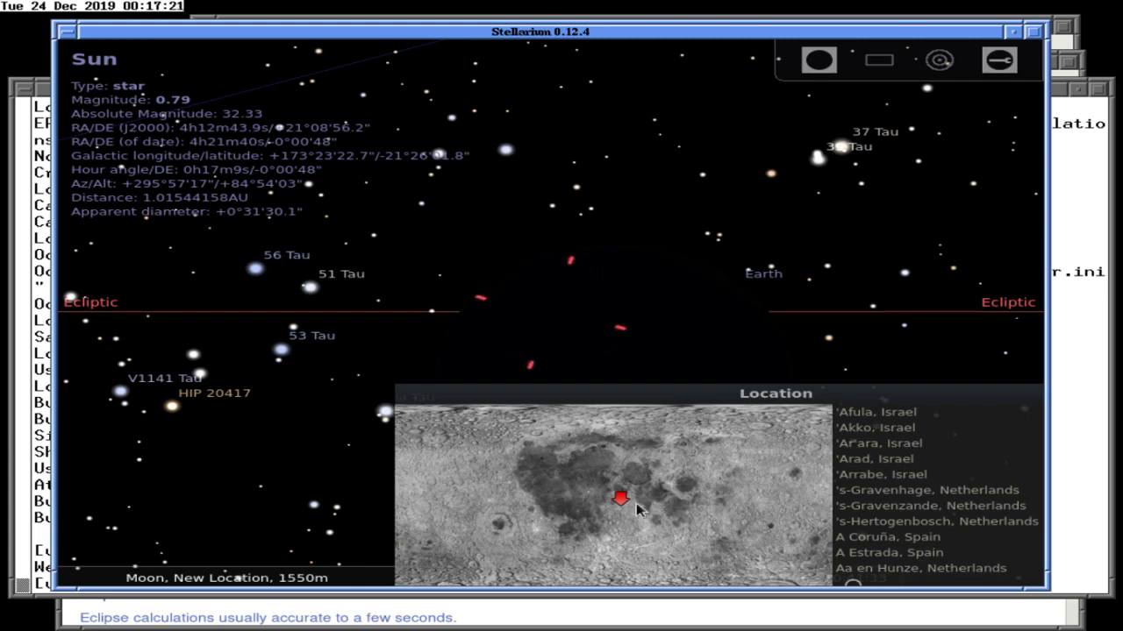
click(604, 506)
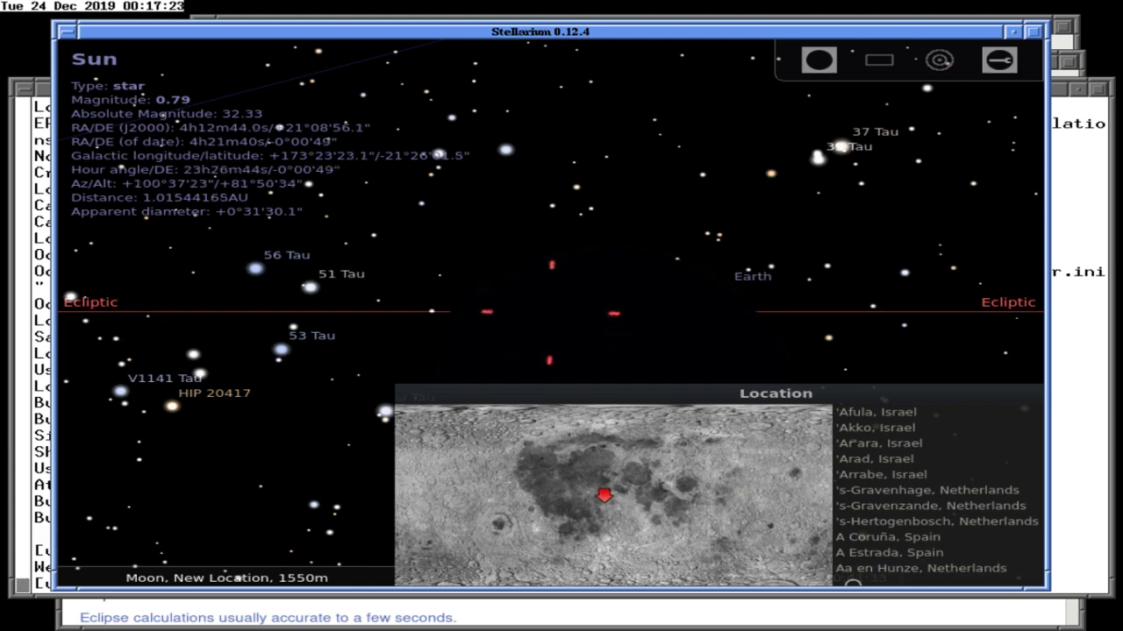
click(608, 507)
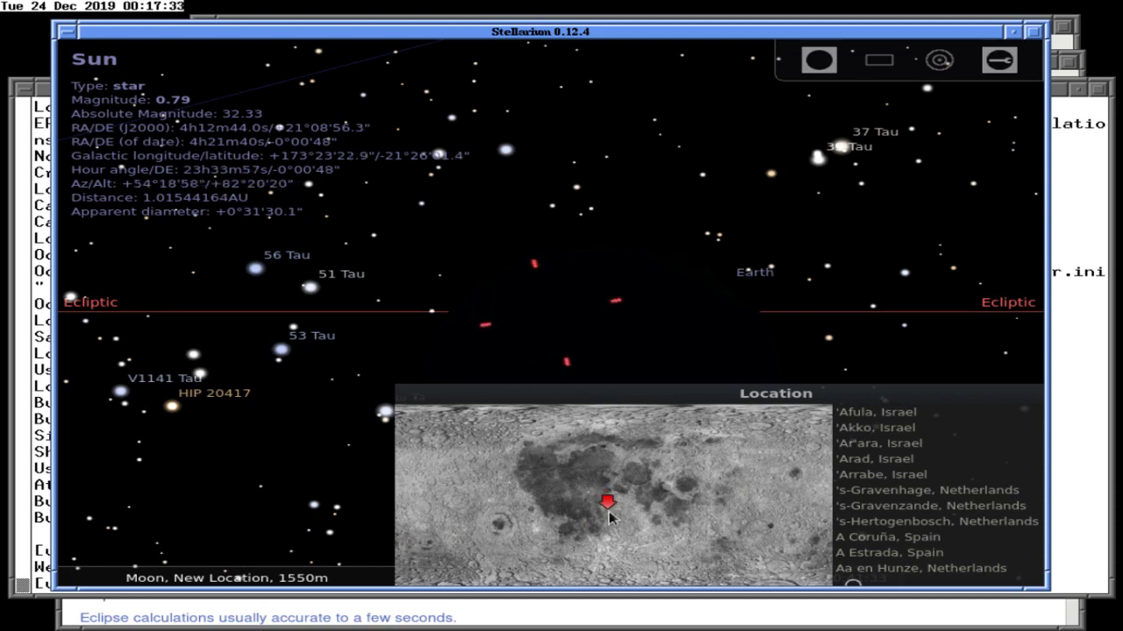
click(608, 511)
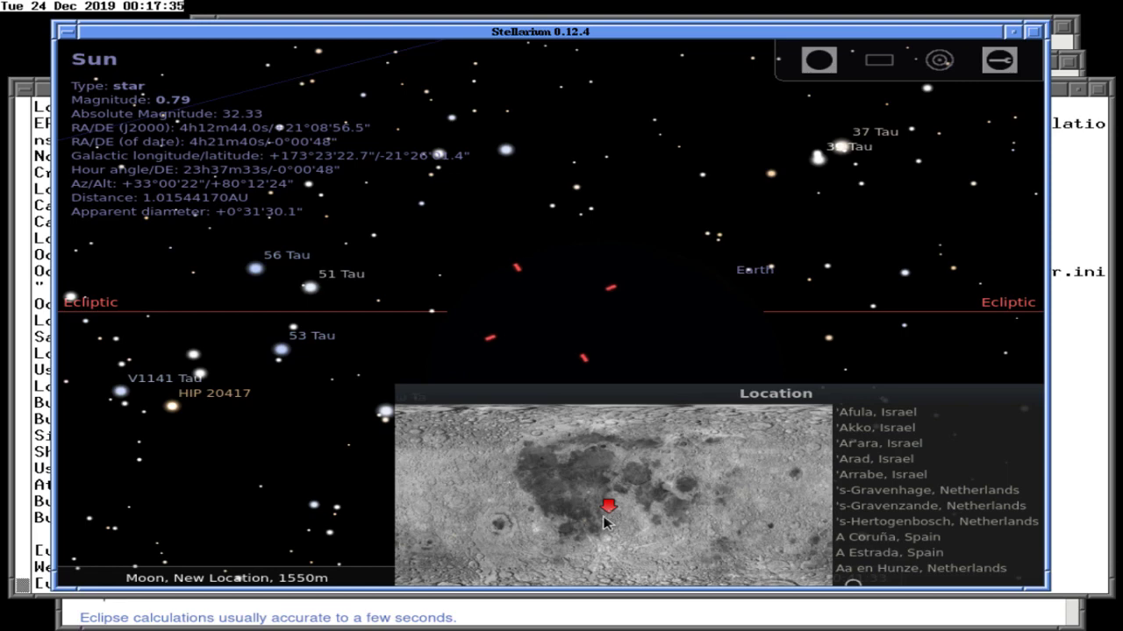
click(602, 510)
click(603, 499)
click(595, 498)
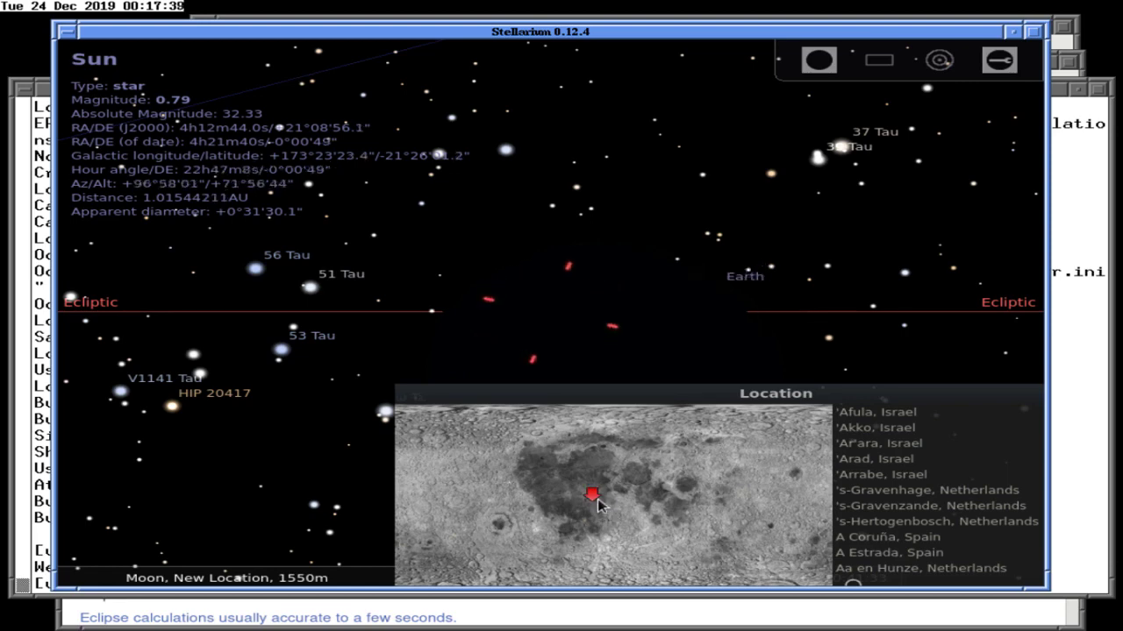
click(607, 497)
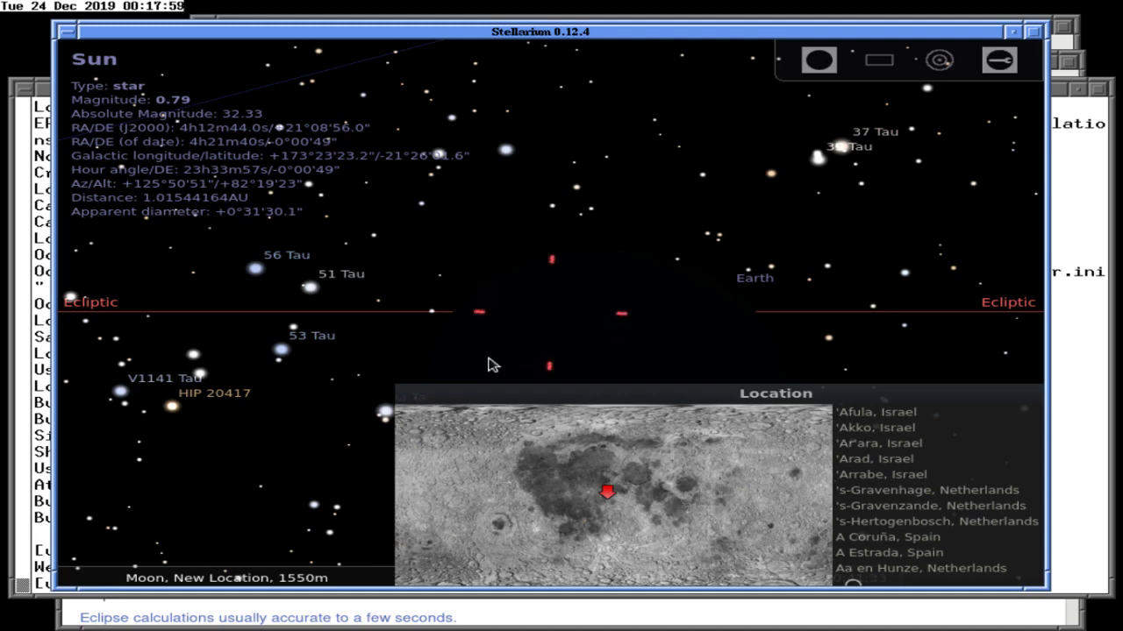
- Shift the Stellarium window aside and switch to Firefox to compare the simulated view with the eclipse diagram in Mathics
click(228, 19)
click(123, 32)
click(30, 351)
click(118, 33)
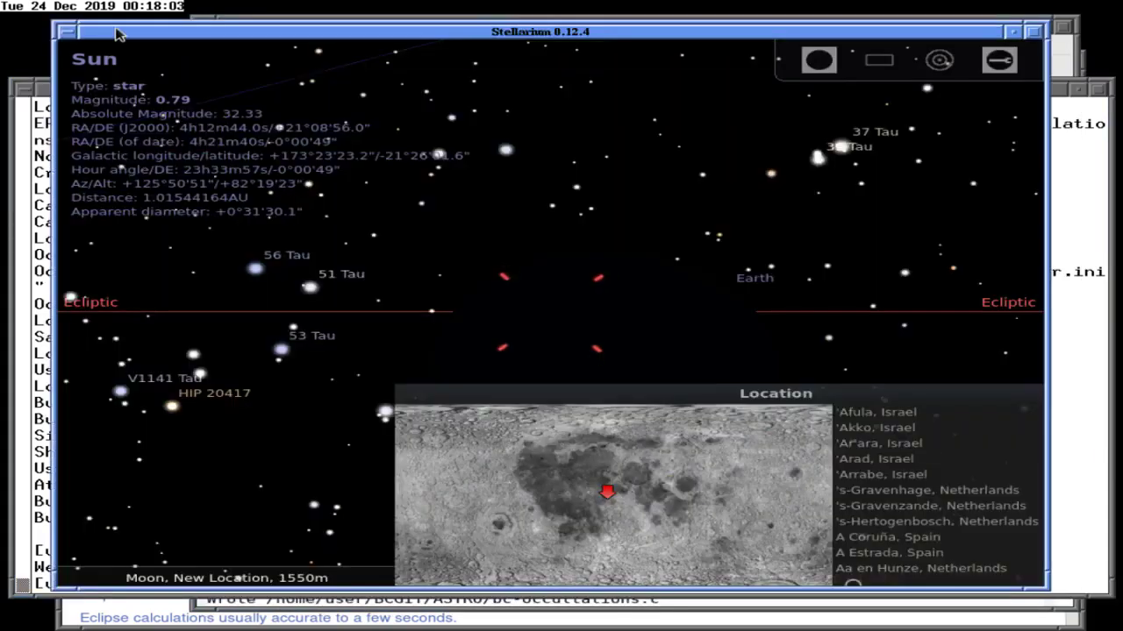
mouse_move(118, 34)
mouse_down()
mouse_move(103, 58)
mouse_move(108, 43)
mouse_up()
click(91, 97)
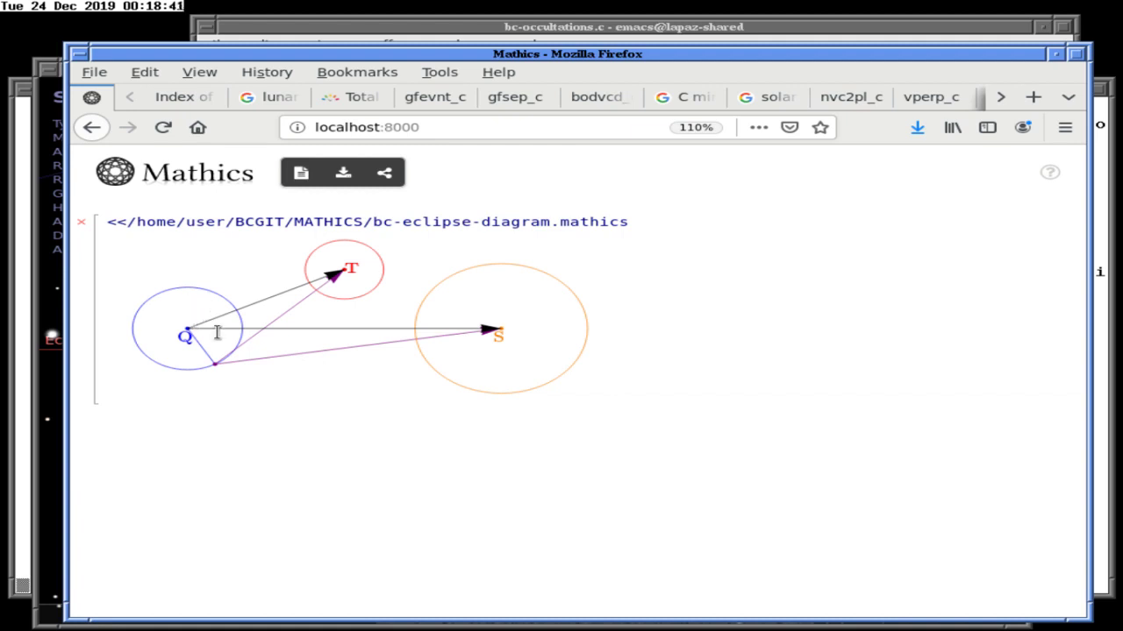
click(54, 277)
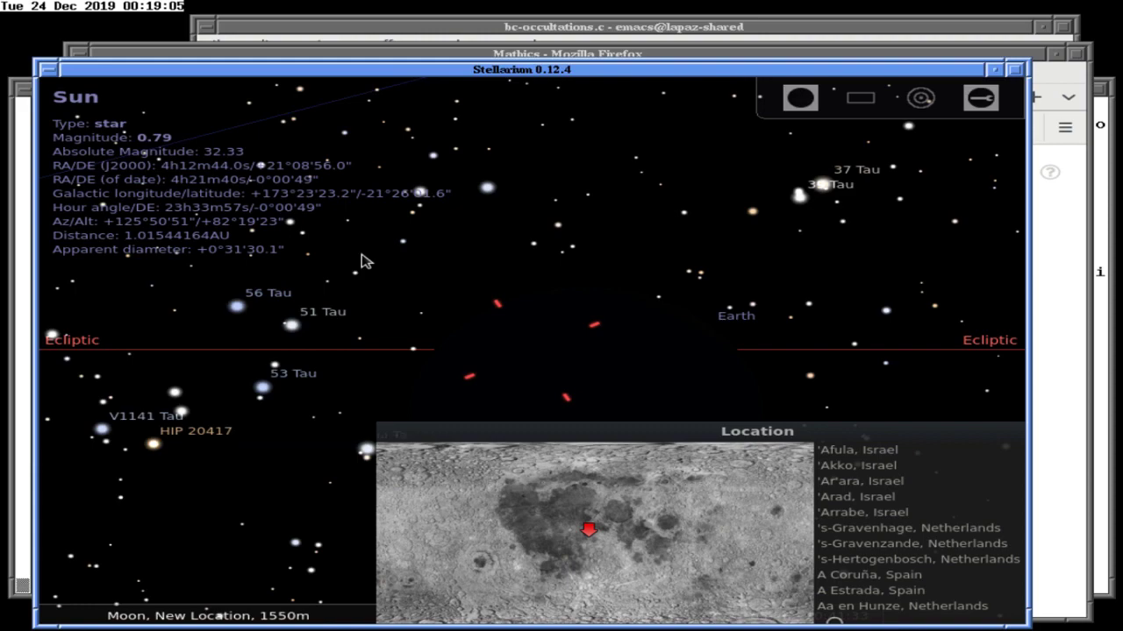
key(alt+Tab)
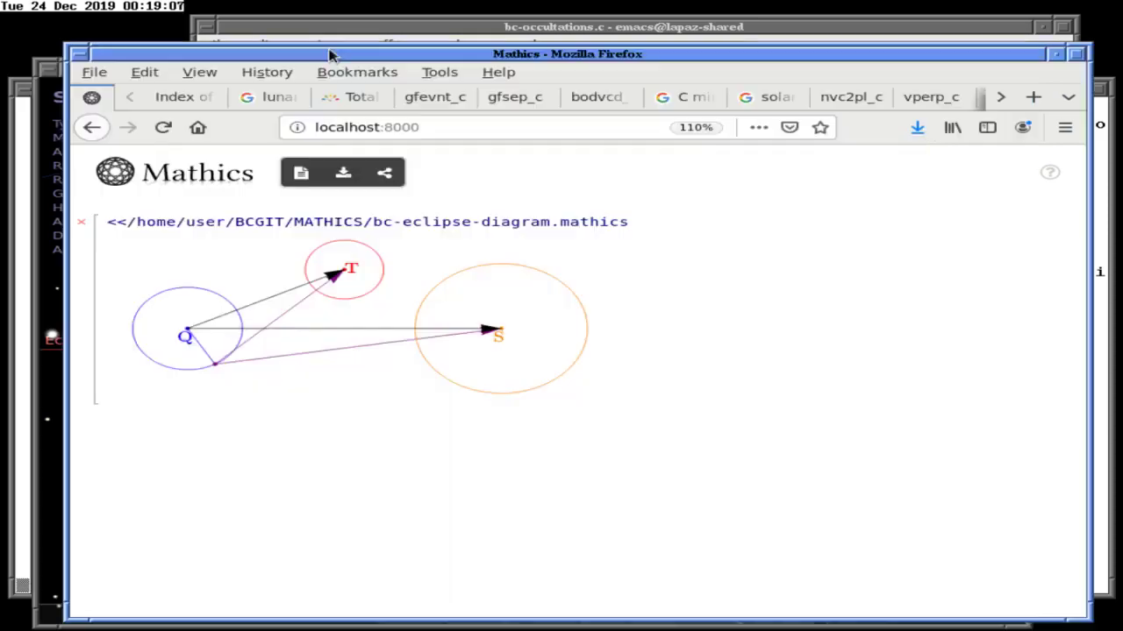
key(alt+Tab)
key(alt+Tab)
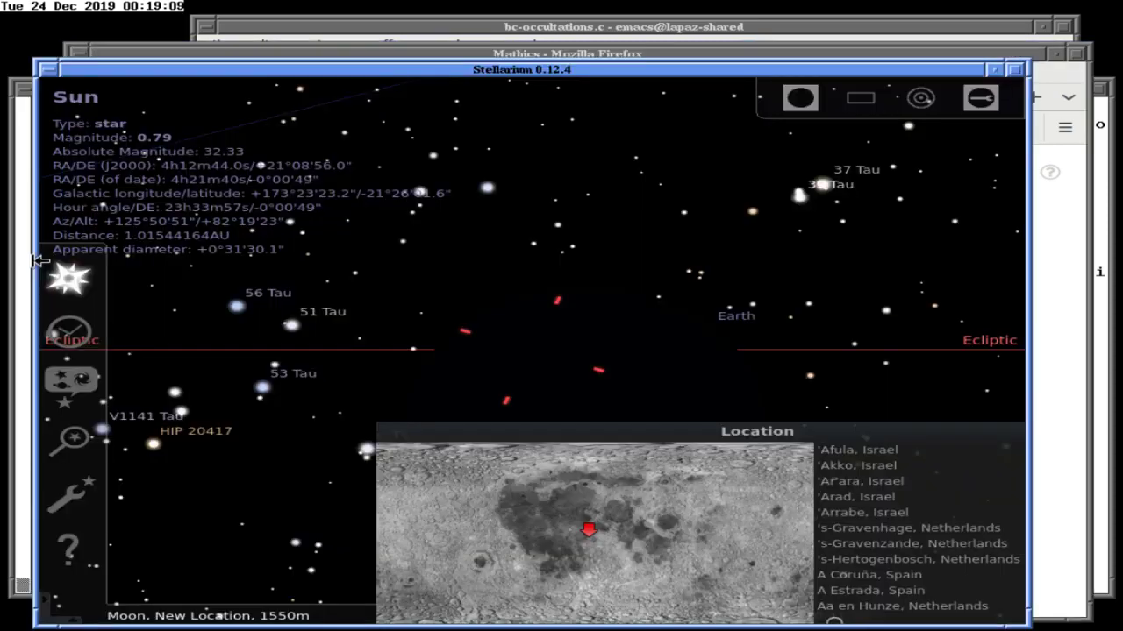
key(Up)
key(Up)
key(Up)
key(Up)
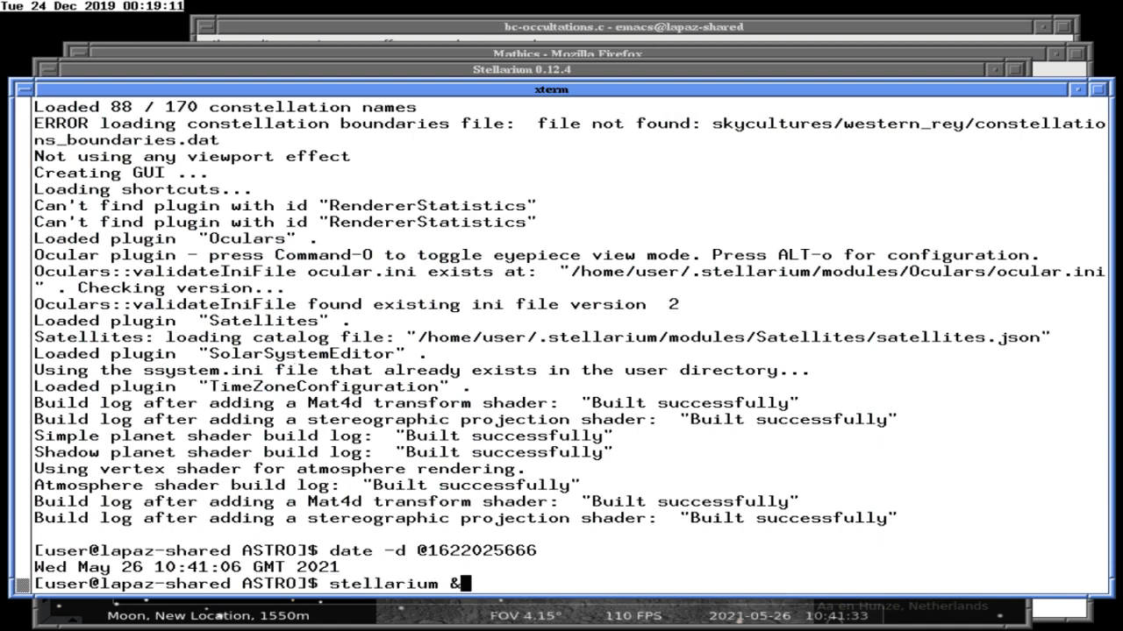
key(Return)
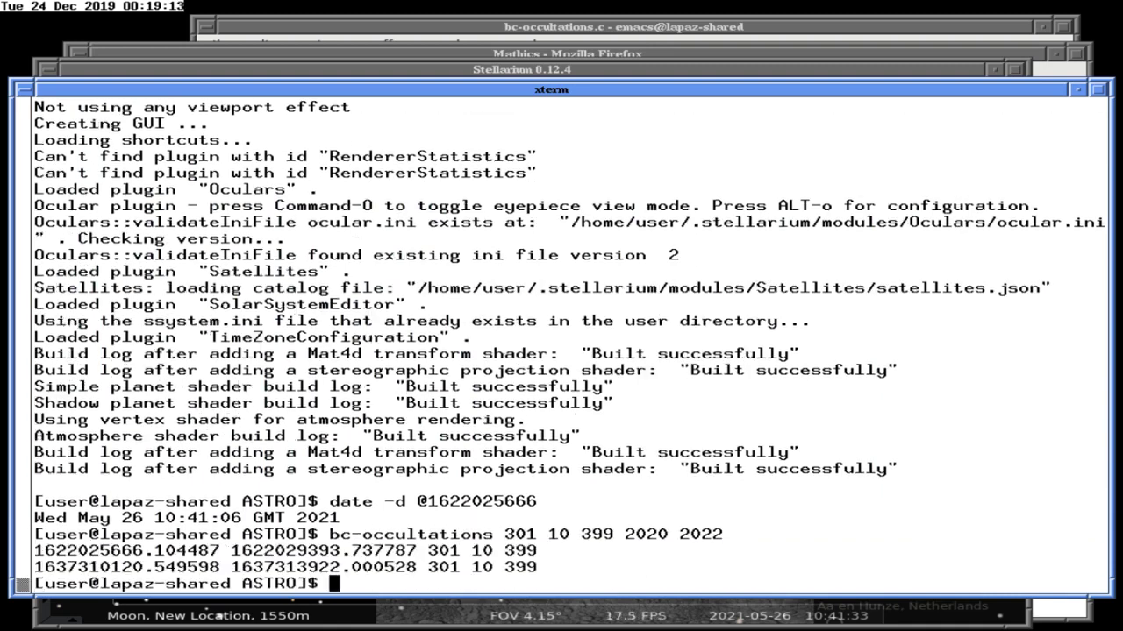
text(date -d @)
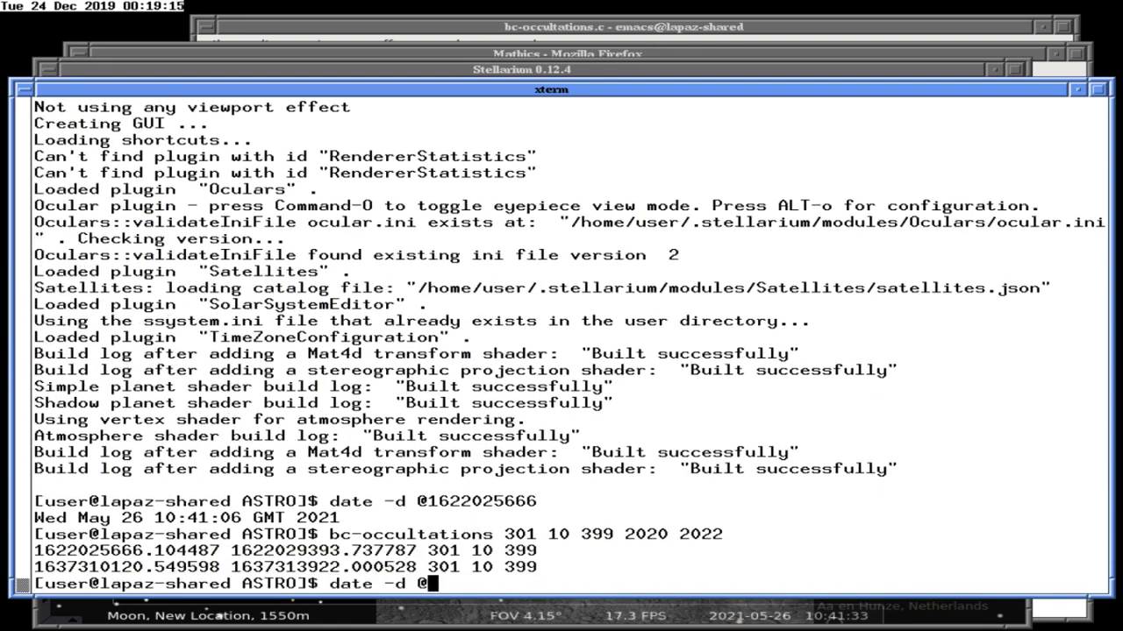
double_click(115, 568)
middle_click(115, 567)
text(; date -d @)
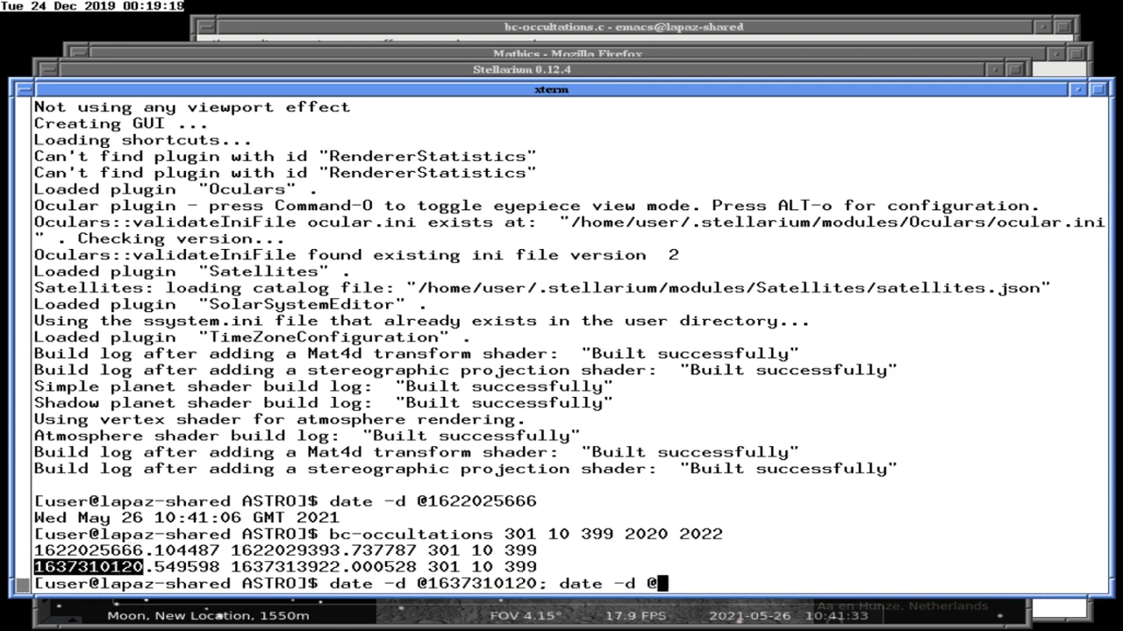
key(alt+Tab)
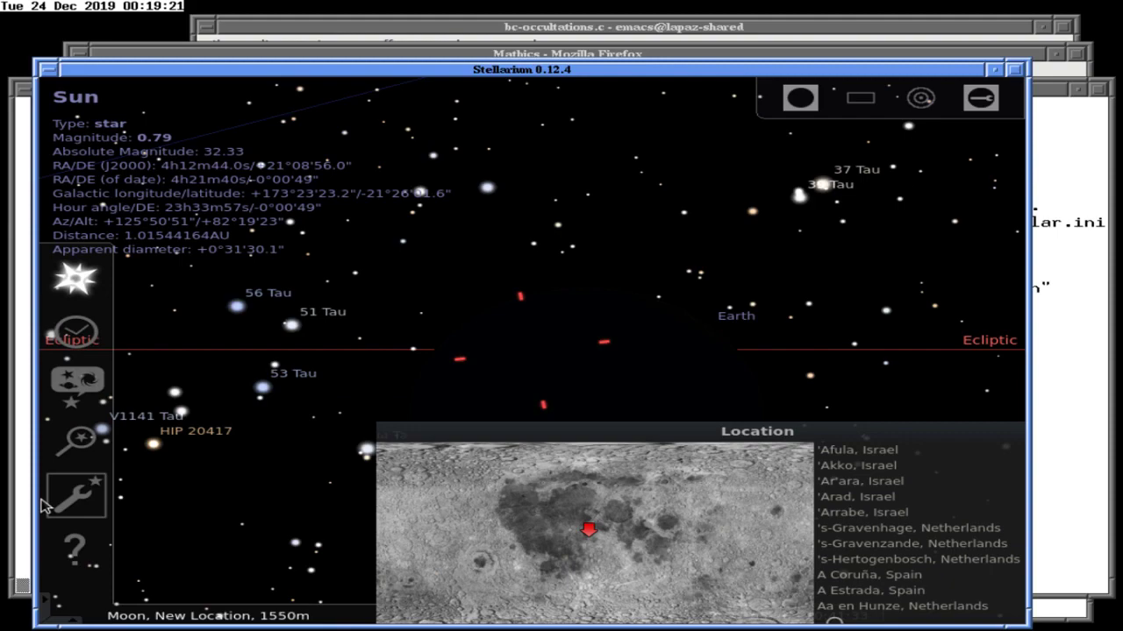
key(alt+Tab)
double_click(279, 567)
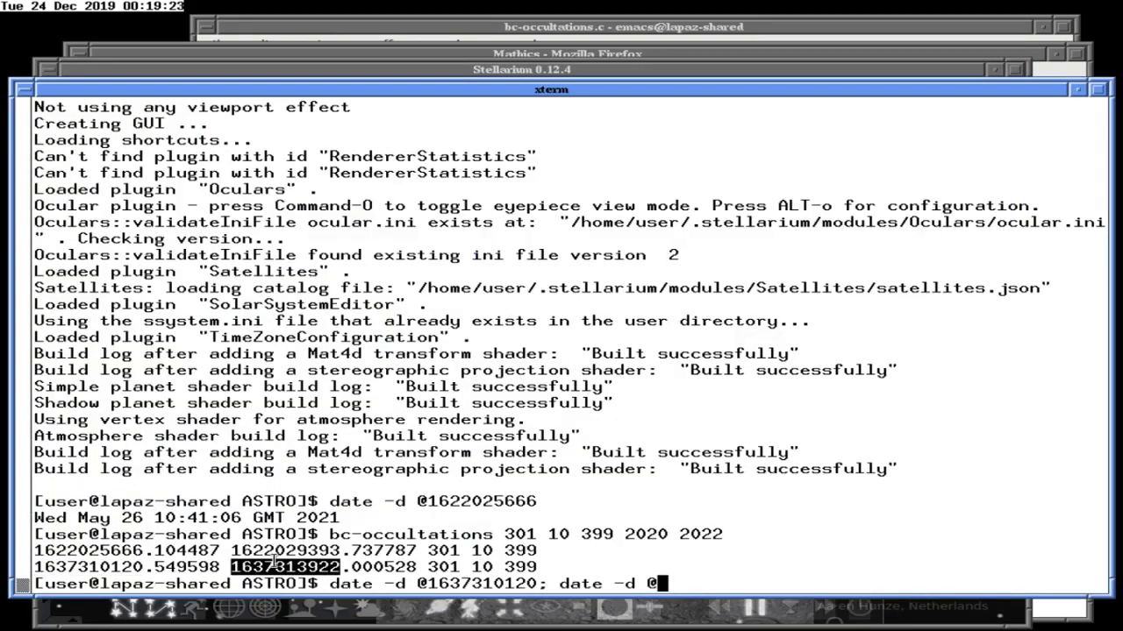